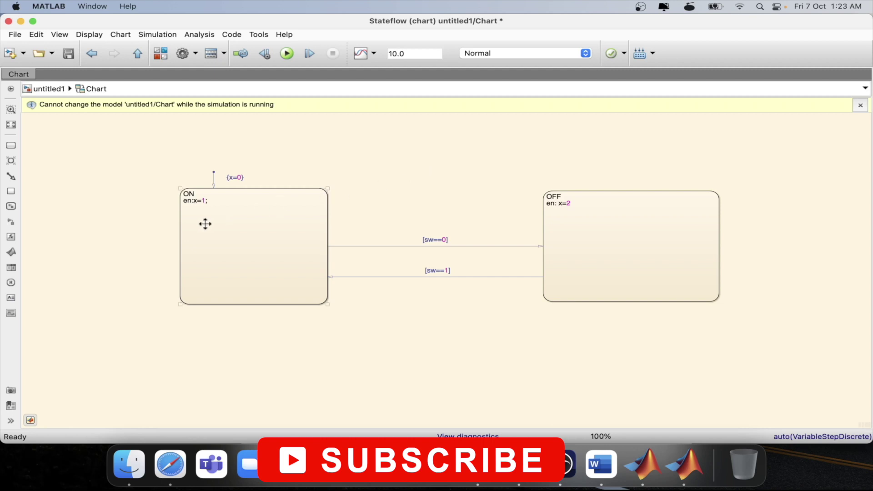
End ON's entry action with a semicolon and change the default transition label to {x=0,y=1}.
{"action": "left_click", "coordinate": [272, 205]}
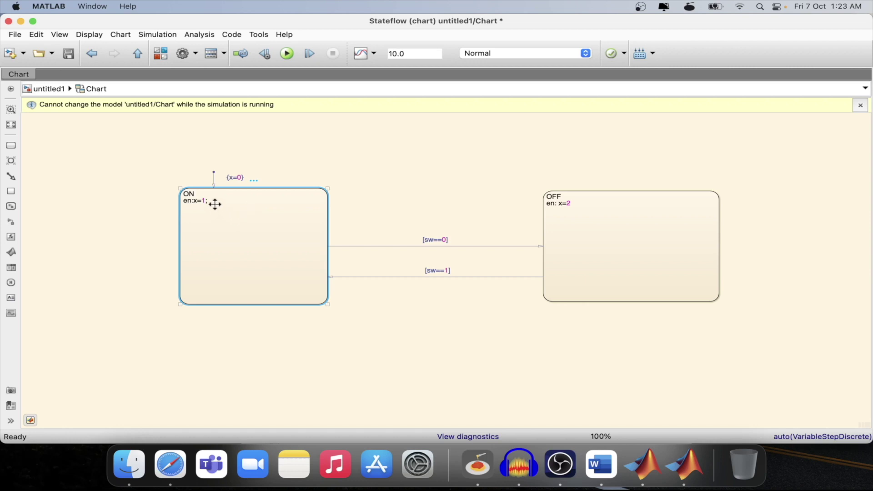
{"action": "left_click", "coordinate": [624, 211]}
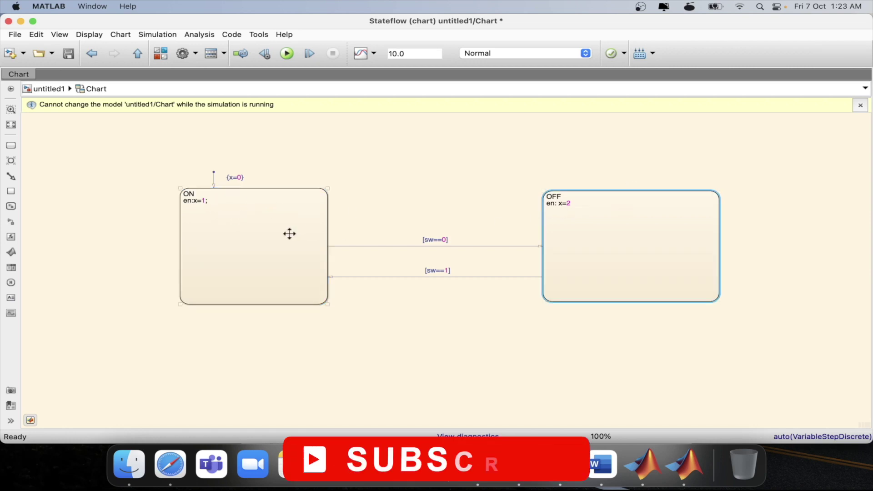
{"action": "left_click", "coordinate": [225, 213]}
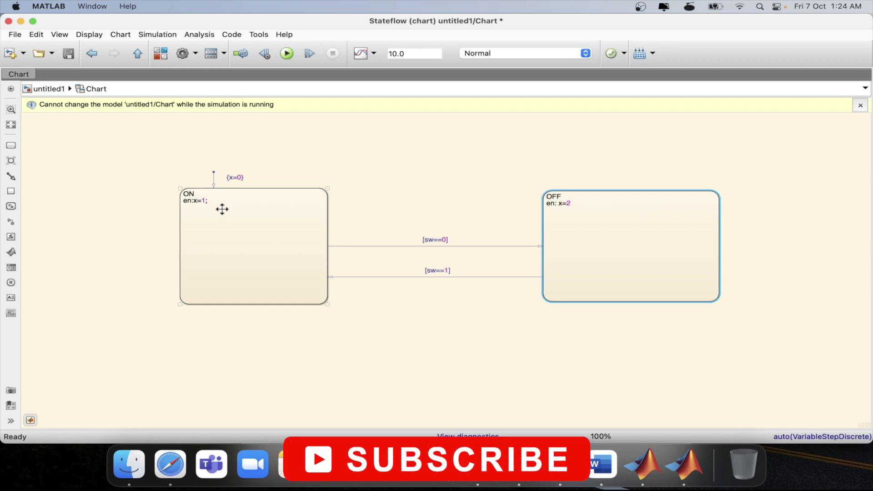
{"action": "left_click", "coordinate": [209, 201]}
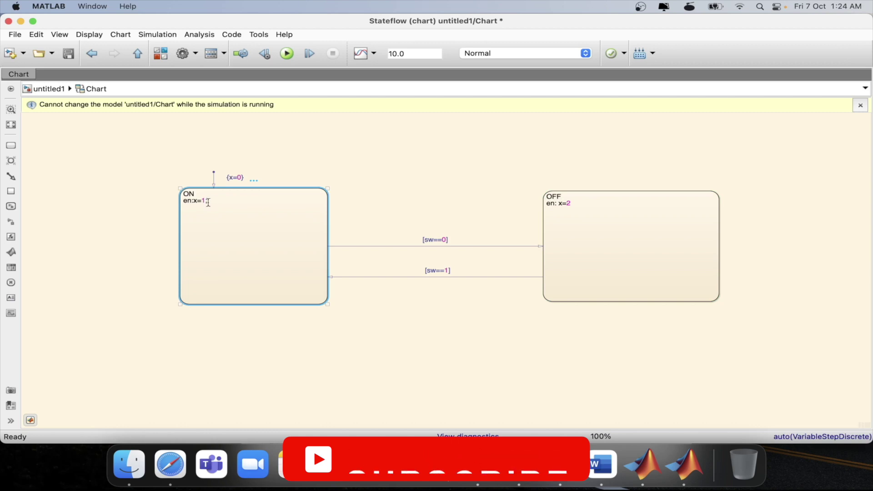
{"action": "type", "text": ";"}
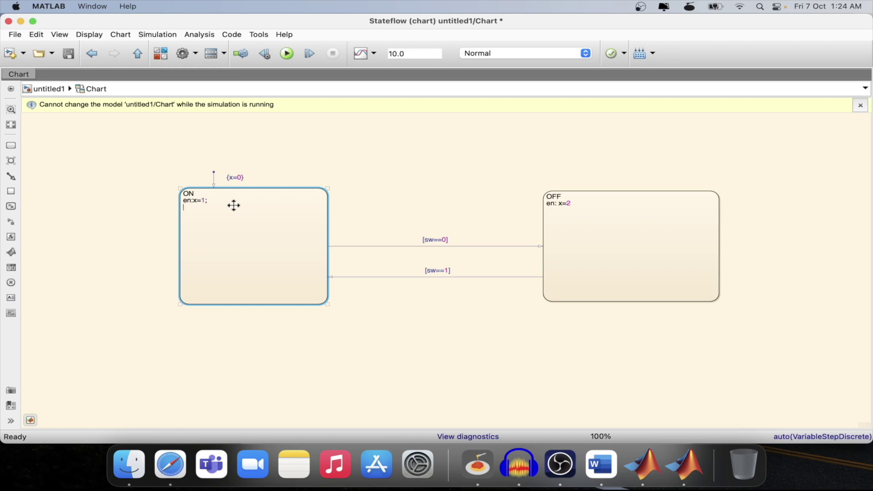
{"action": "left_click", "coordinate": [241, 178]}
{"action": "type", "text": ",y=1"}
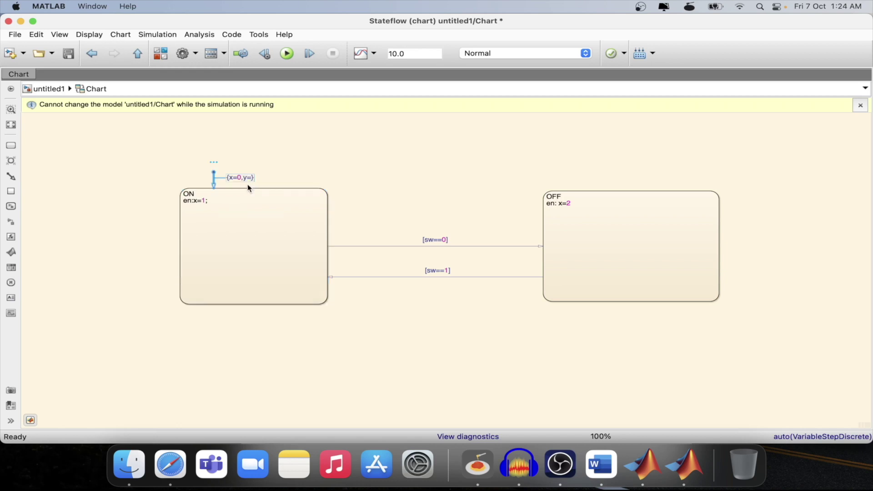
Add the during action 'du: y=y+1;' to the ON state.
{"action": "left_click", "coordinate": [207, 206]}
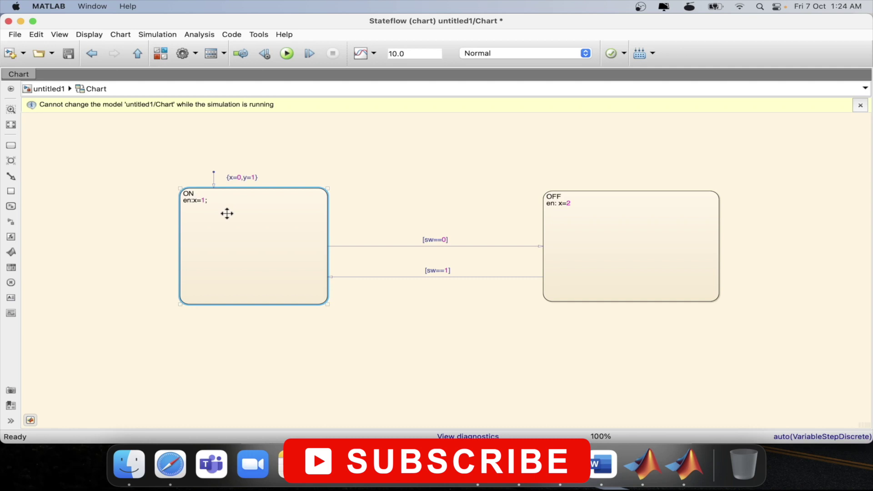
{"action": "key", "text": "Return"}
{"action": "type", "text": "du: y=y"}
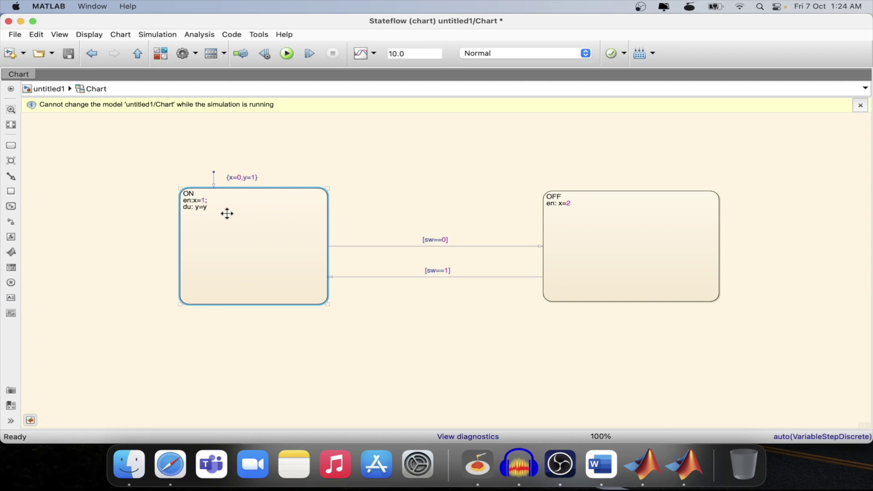
{"action": "type", "text": "+1;"}
Start a 'du:' line below the OFF state's entry action.
{"action": "left_click", "coordinate": [572, 204]}
{"action": "key", "text": "Return"}
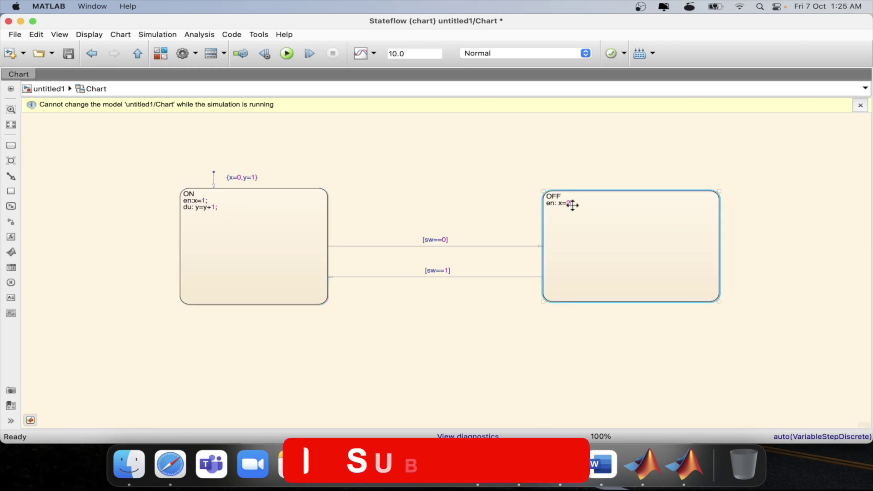
{"action": "type", "text": "du:"}
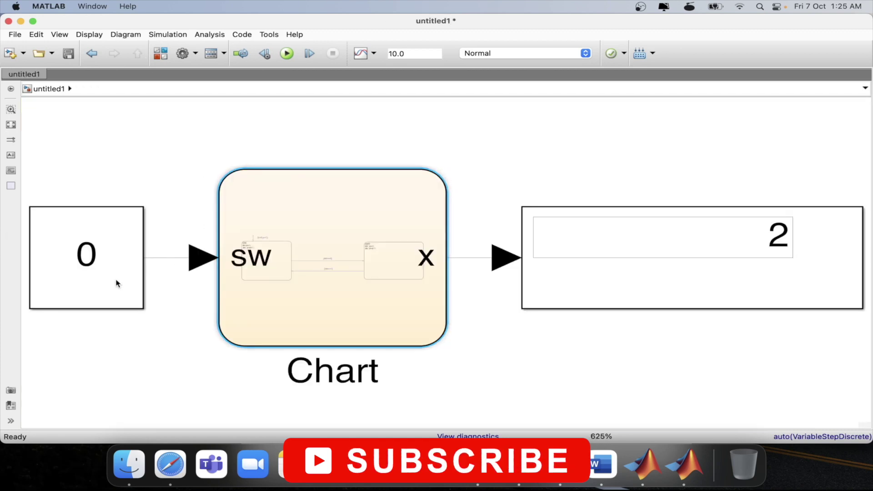
Set the Constant block value to 1.
{"action": "double_click", "coordinate": [84, 265]}
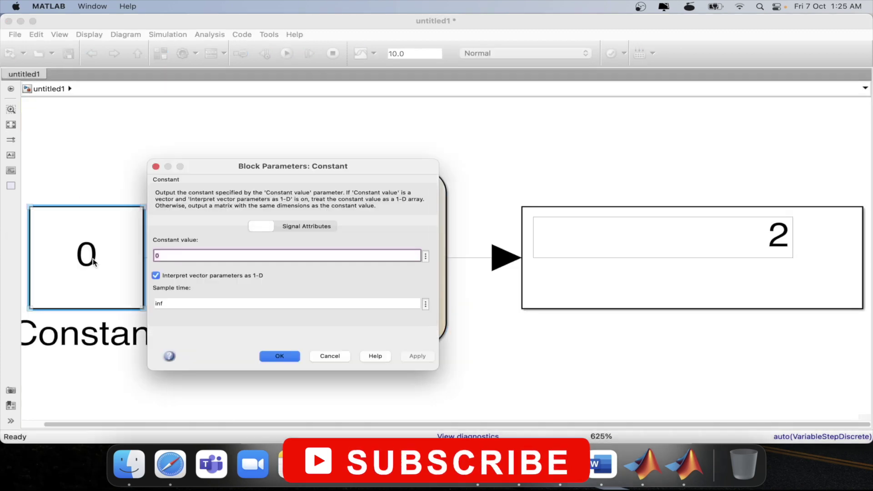
{"action": "type", "text": "1"}
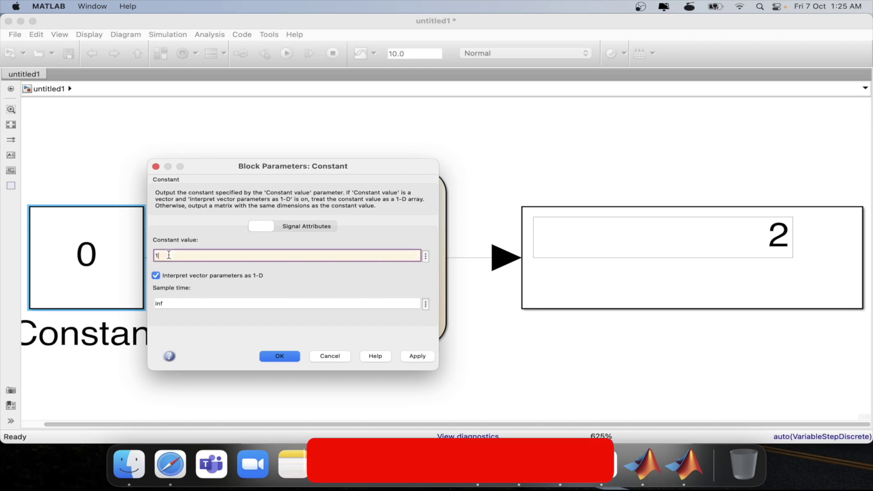
{"action": "left_click", "coordinate": [280, 357]}
Run the simulation and define y with Output scope in the Symbol Wizard.
{"action": "left_click", "coordinate": [286, 55]}
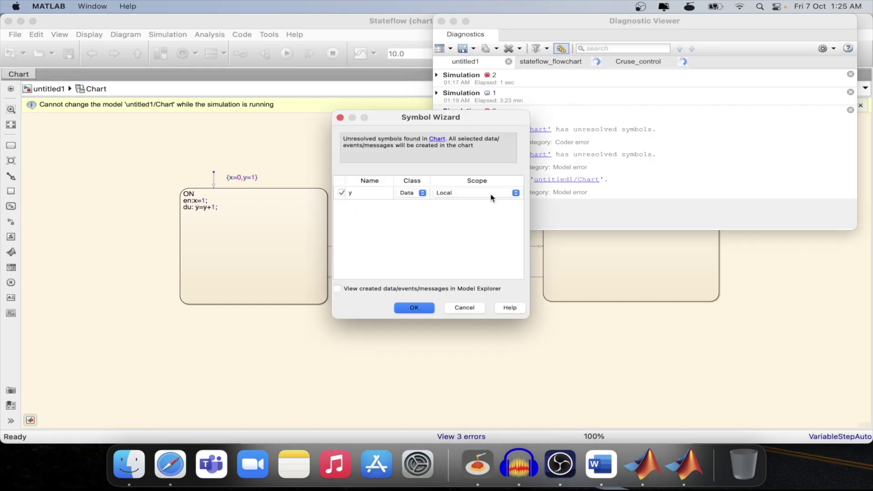
{"action": "left_click", "coordinate": [514, 193]}
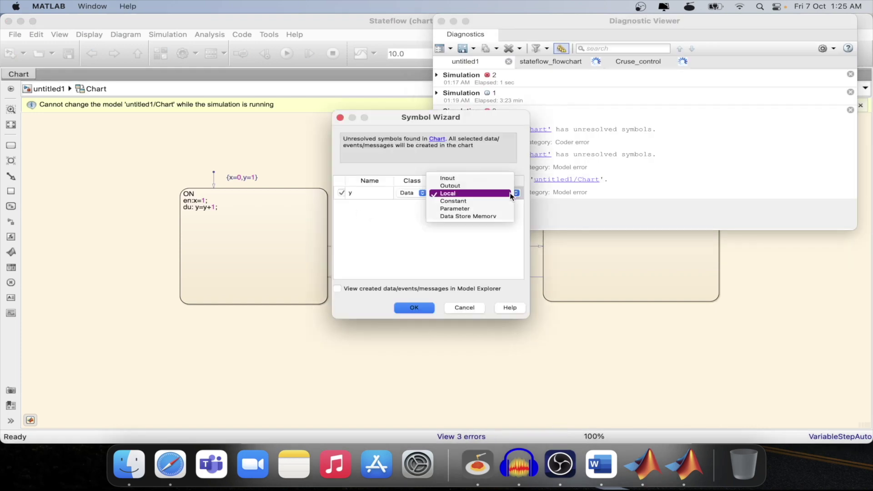
{"action": "left_click", "coordinate": [508, 187]}
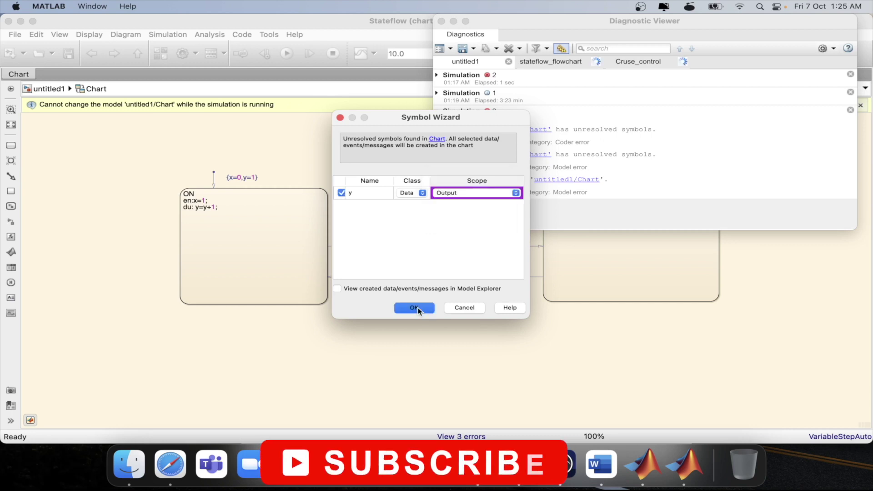
{"action": "left_click", "coordinate": [414, 308]}
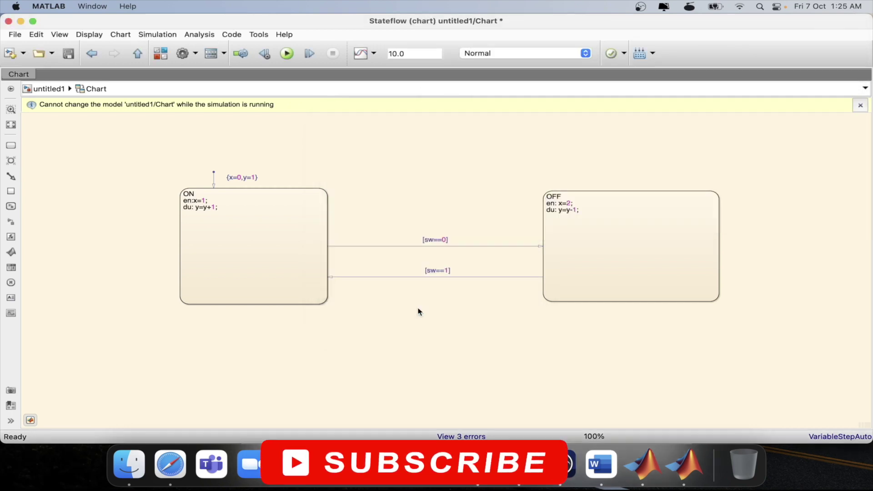
{"action": "left_click", "coordinate": [138, 54]}
Move the Display block up and paste a copy, Display1, wired to the chart's y output.
{"action": "left_click_drag", "start_coordinate": [590, 264], "coordinate": [584, 232]}
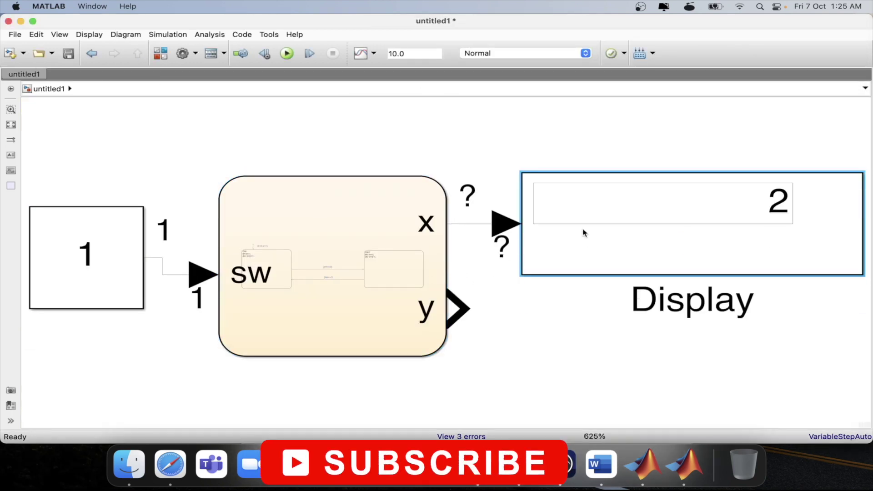
{"action": "key", "text": "super+c"}
{"action": "key", "text": "super+v"}
{"action": "left_click_drag", "start_coordinate": [618, 282], "coordinate": [578, 324]}
{"action": "left_click", "coordinate": [659, 368]}
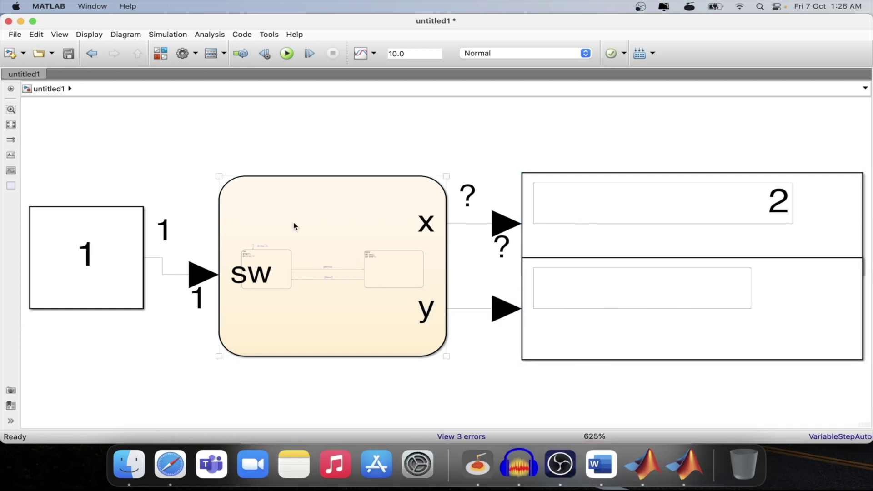
Select the Chart block and reopen its ON/OFF states.
{"action": "left_click", "coordinate": [126, 263]}
{"action": "left_click", "coordinate": [348, 232]}
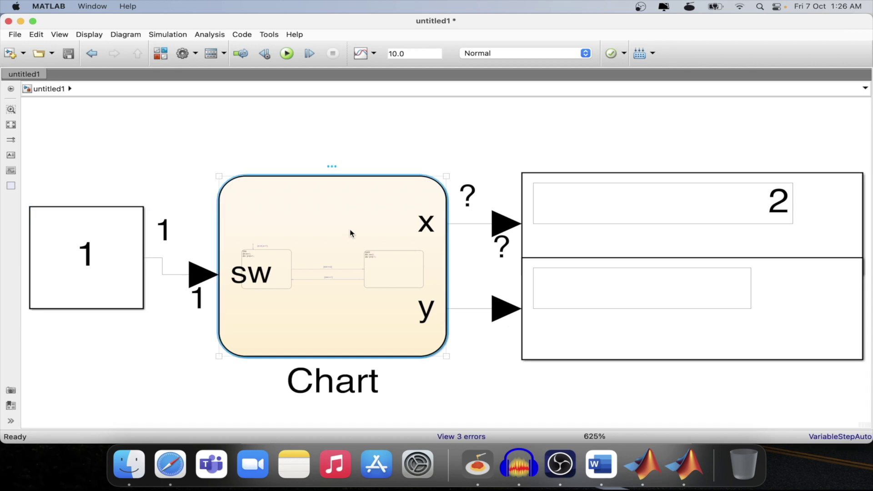
{"action": "double_click", "coordinate": [342, 235]}
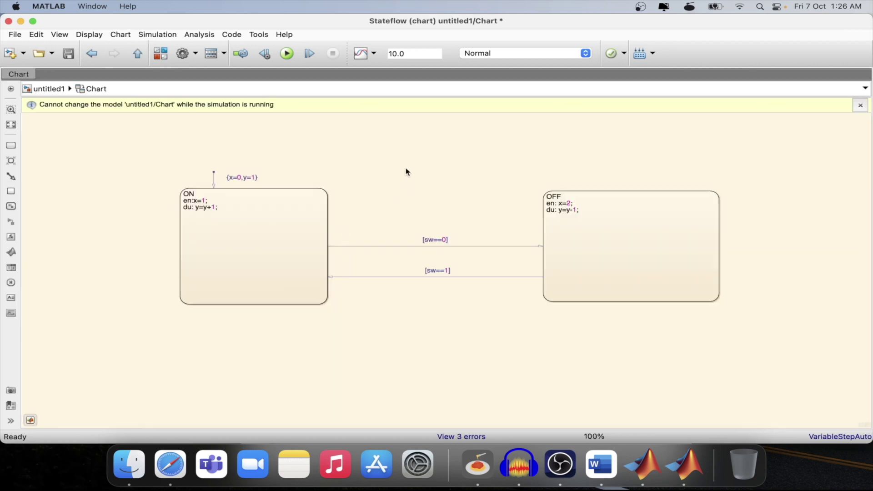
Step the simulation once, check the displays in the parent model, and reopen the chart.
{"action": "left_click", "coordinate": [312, 53]}
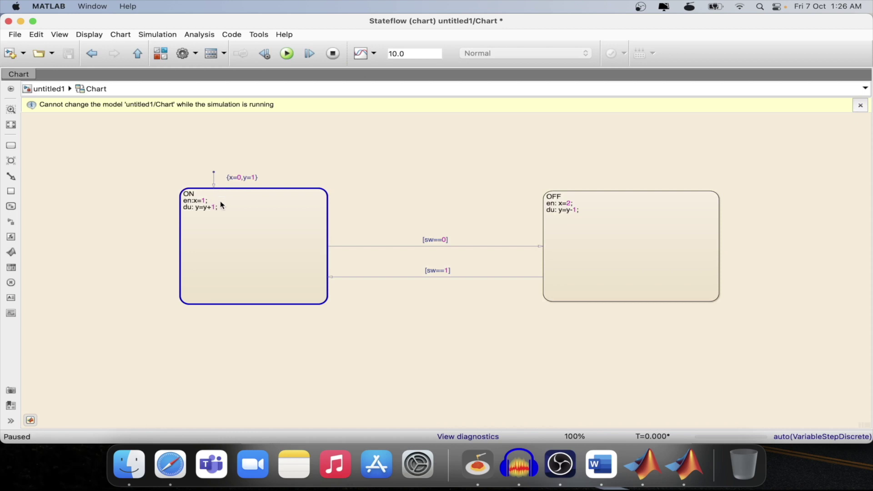
{"action": "left_click", "coordinate": [139, 54]}
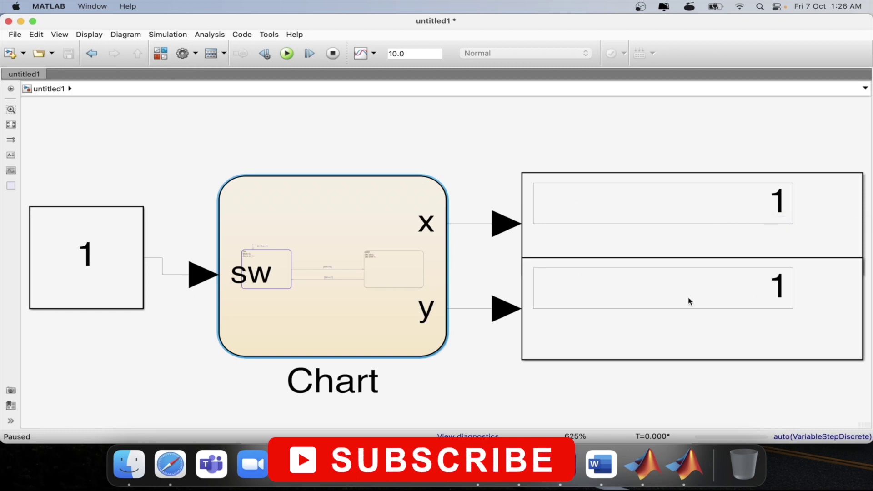
{"action": "double_click", "coordinate": [335, 277]}
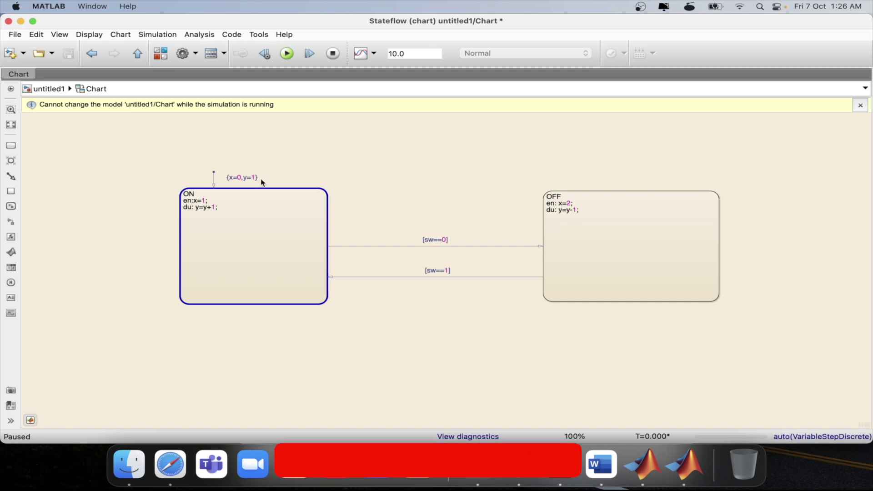
{"action": "mouse_move", "coordinate": [230, 220]}
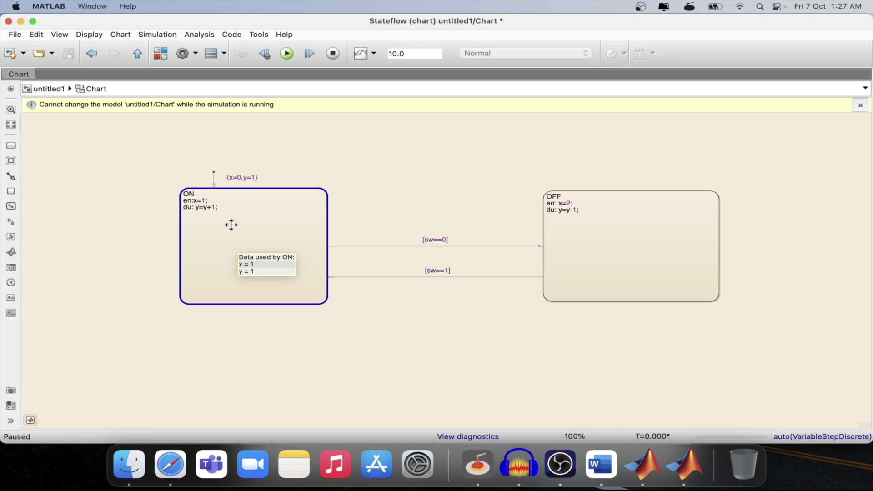
{"action": "key", "text": "Escape"}
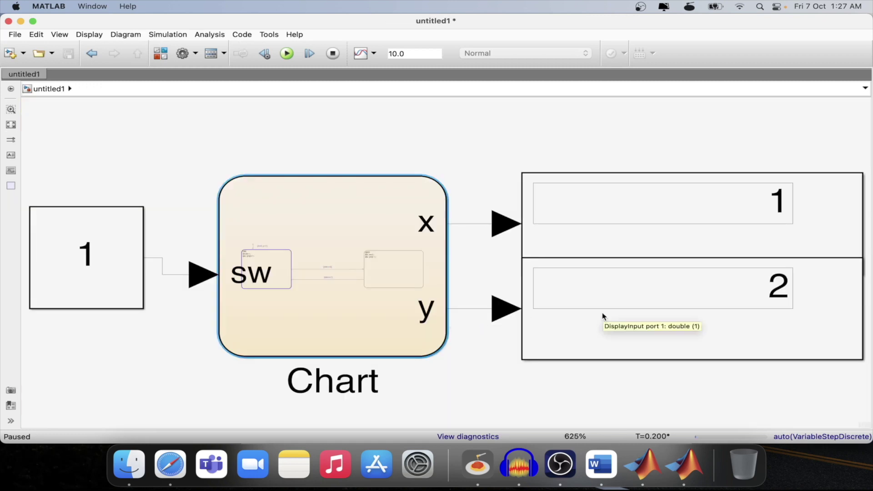
{"action": "double_click", "coordinate": [317, 299]}
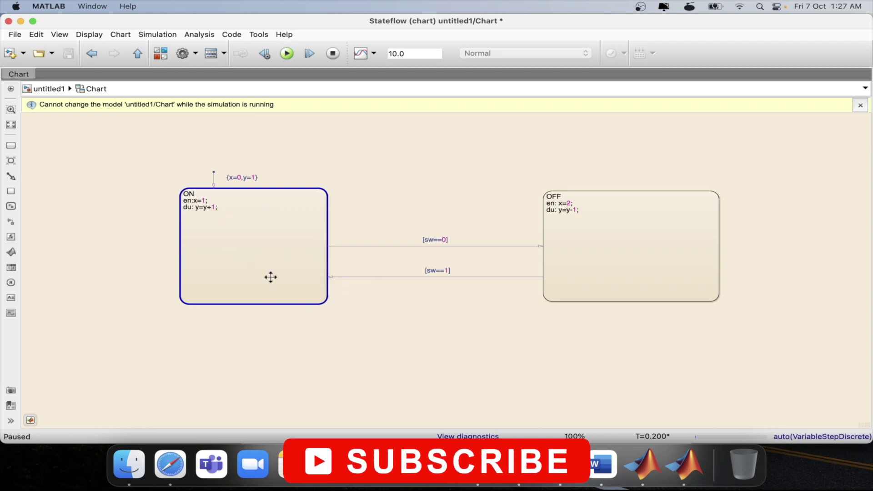
Step again to T=0.400, reading x=1 and y=3 on the displays, then reopen the chart.
{"action": "mouse_move", "coordinate": [271, 277]}
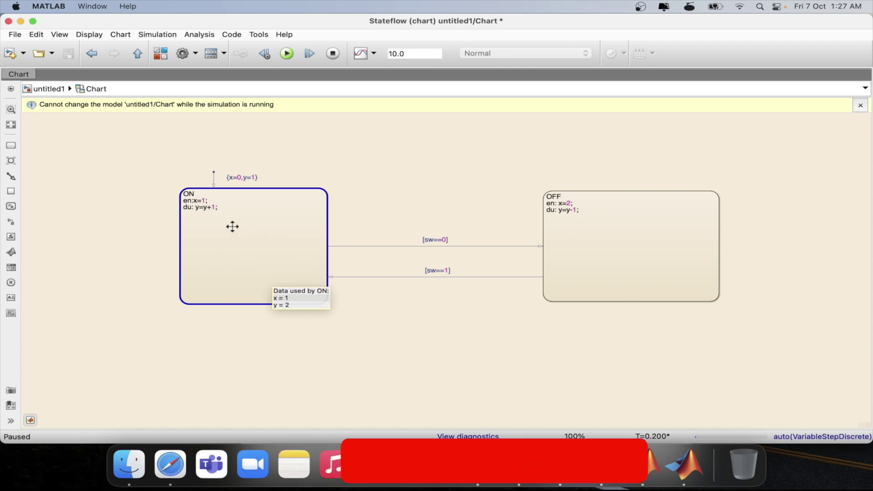
{"action": "left_click", "coordinate": [311, 55]}
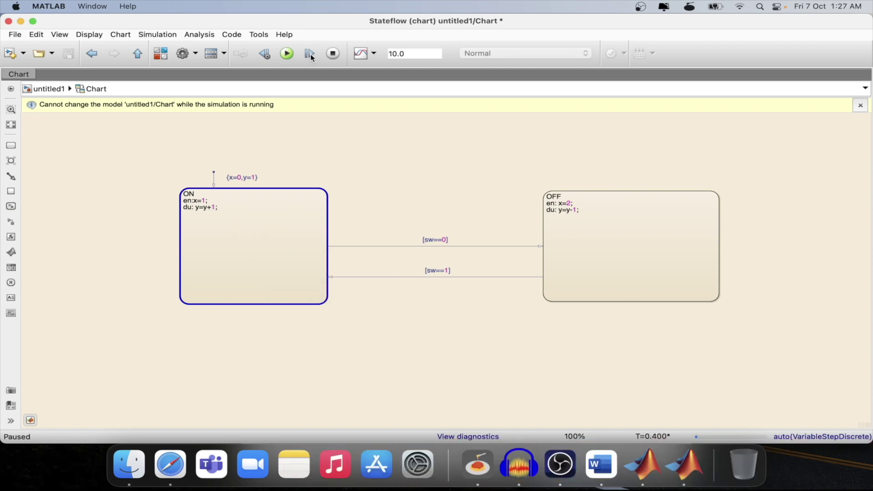
{"action": "left_click", "coordinate": [138, 54]}
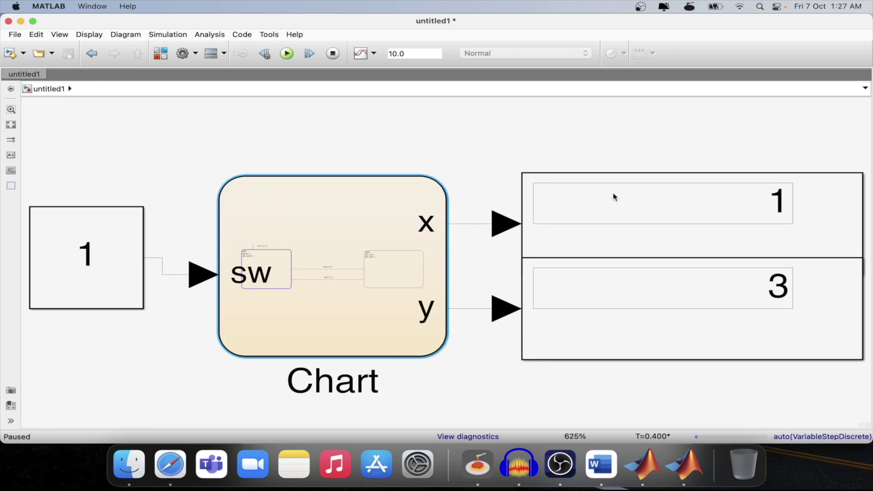
{"action": "double_click", "coordinate": [308, 264]}
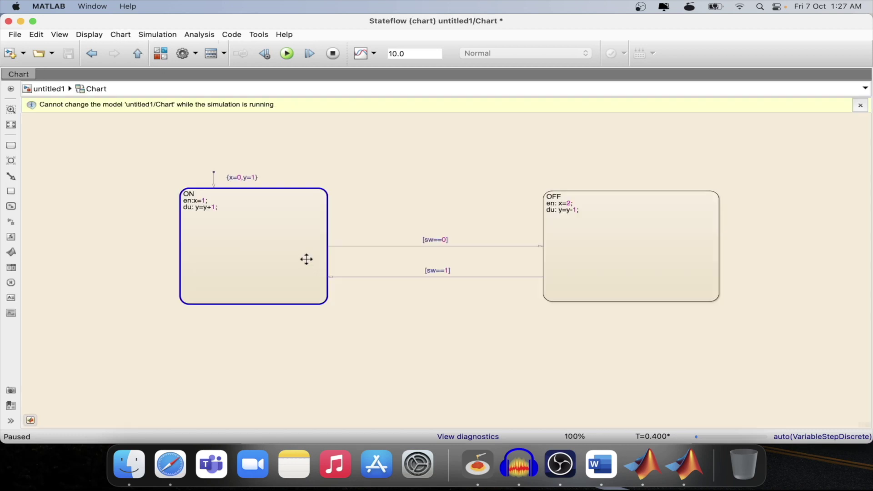
{"action": "mouse_move", "coordinate": [212, 201]}
Stop the simulation and change the entry actions to x=x+1 in ON and x=x-2 in OFF.
{"action": "left_click", "coordinate": [333, 54]}
{"action": "left_click", "coordinate": [206, 201]}
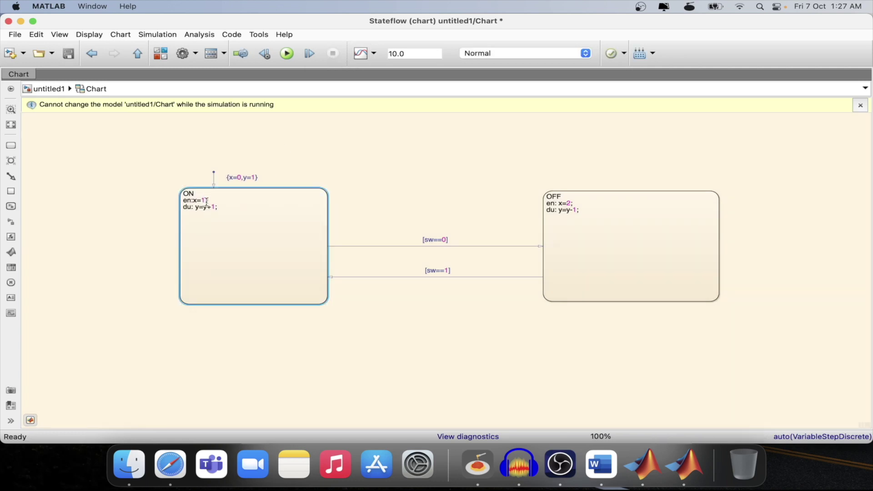
{"action": "type", "text": "+"}
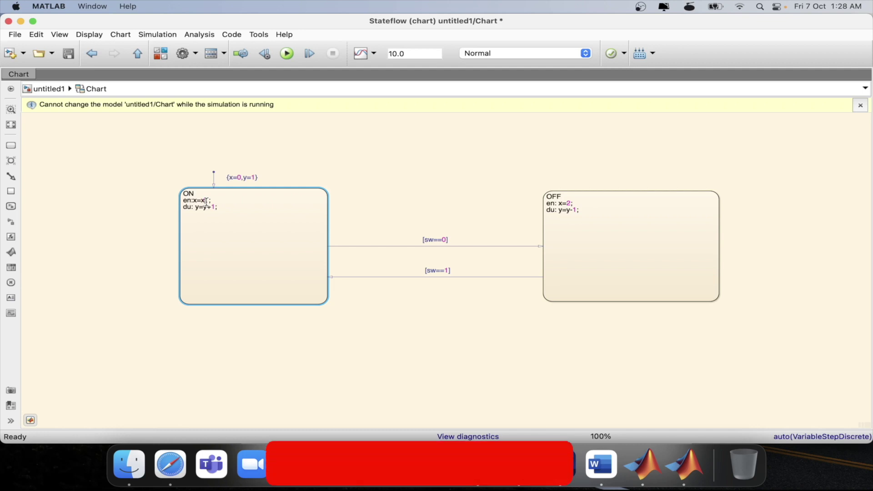
{"action": "left_click", "coordinate": [568, 203]}
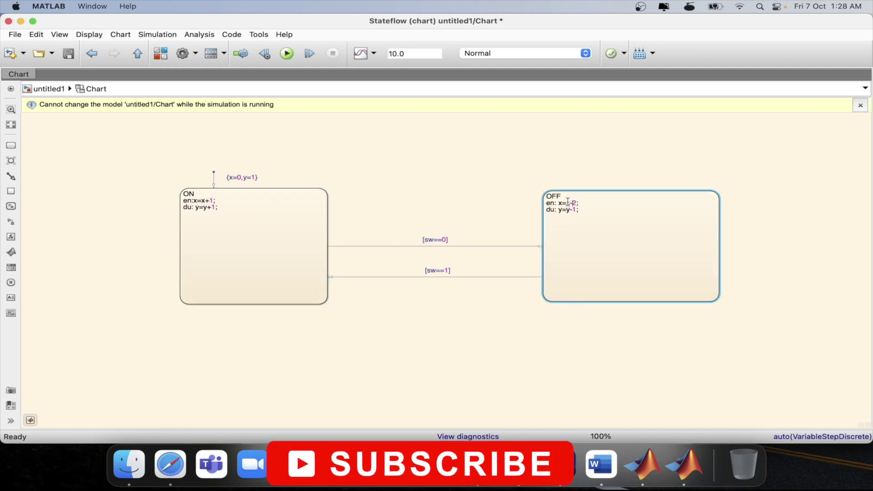
{"action": "type", "text": "x"}
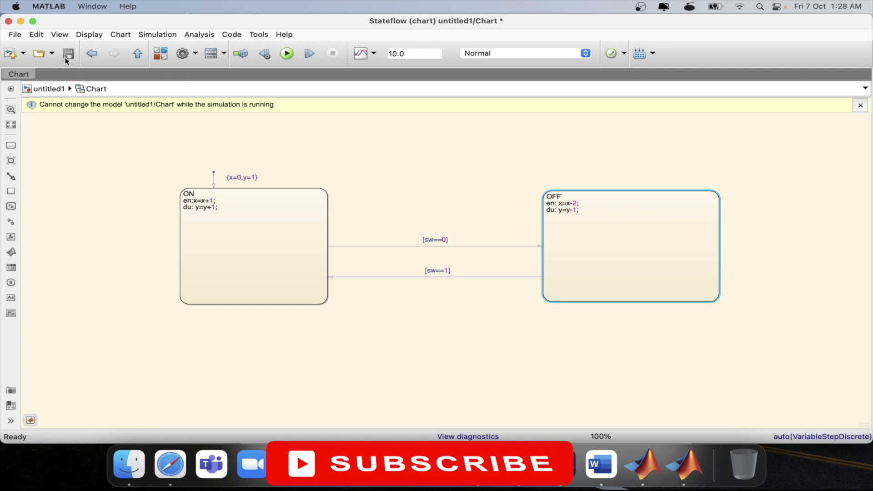
{"action": "left_click", "coordinate": [69, 55]}
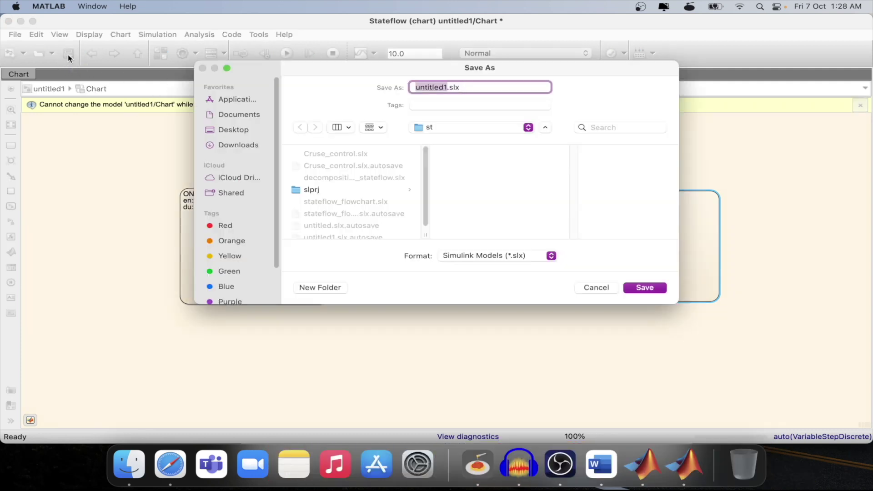
Save the model as du_st and start a stepped simulation paused at T=0.000.
{"action": "type", "text": "du_st"}
{"action": "key", "text": "Return"}
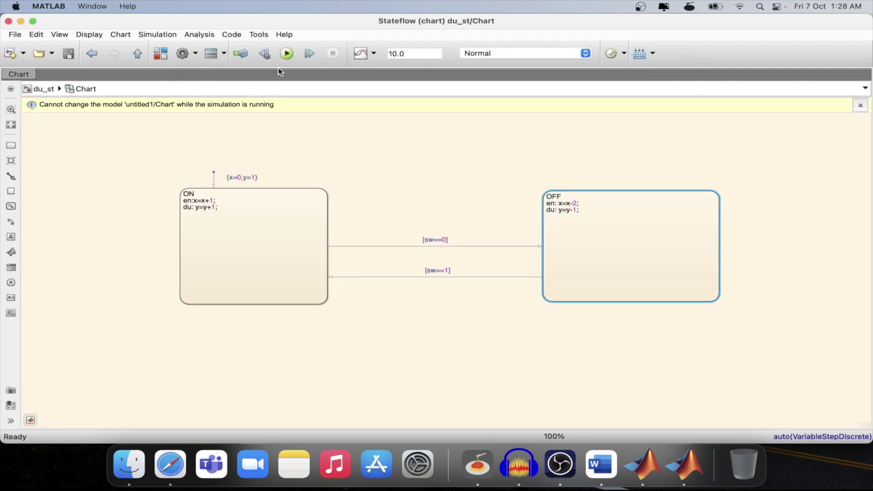
{"action": "left_click", "coordinate": [310, 55]}
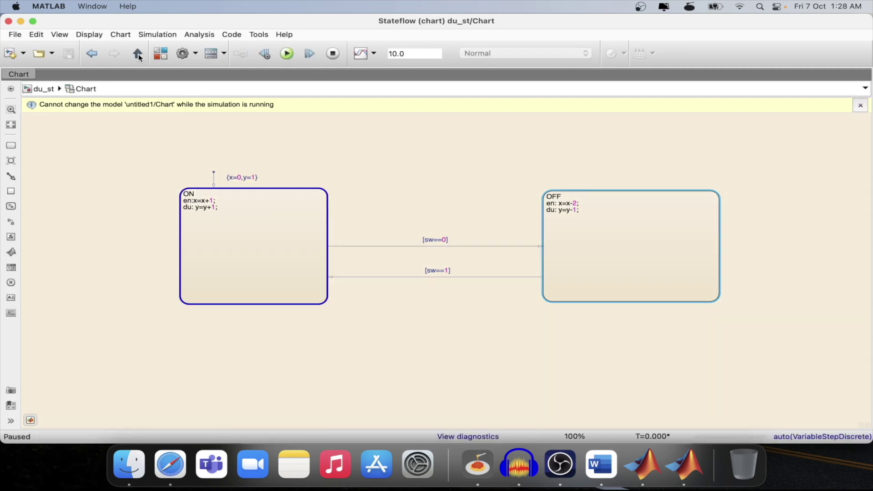
{"action": "left_click", "coordinate": [138, 54]}
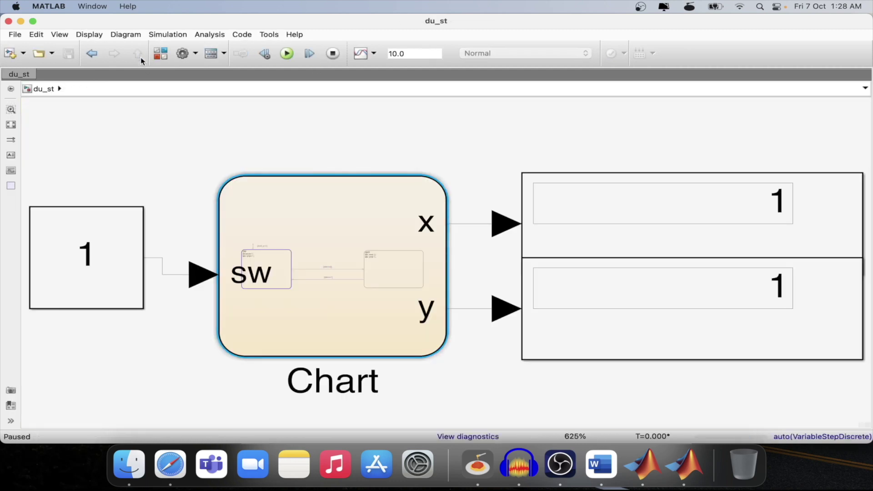
Step the du_st simulation forward five times, checking the chart's active state once.
{"action": "left_click", "coordinate": [616, 317]}
{"action": "double_click", "coordinate": [345, 214]}
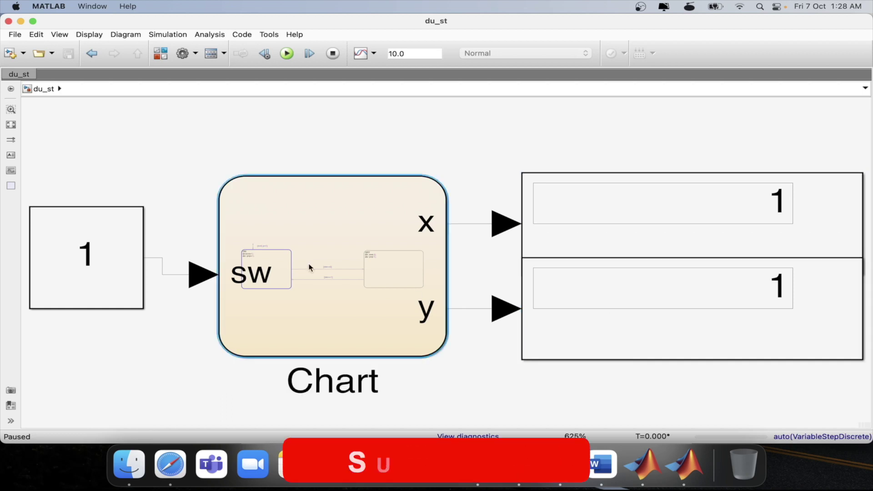
{"action": "left_click", "coordinate": [309, 53]}
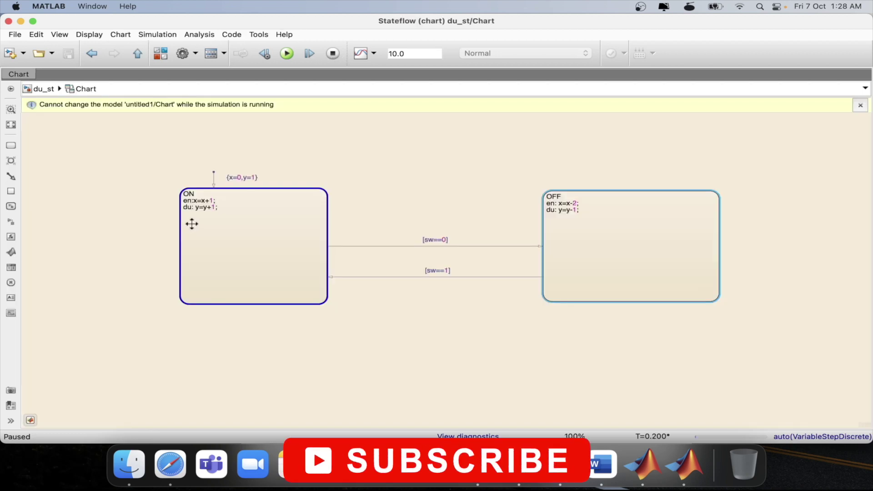
{"action": "left_click", "coordinate": [138, 54]}
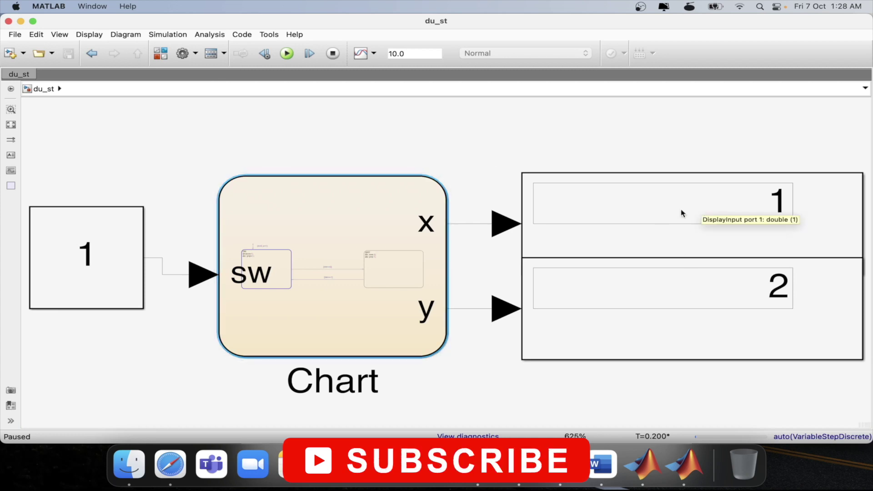
{"action": "left_click", "coordinate": [309, 54]}
{"action": "left_click", "coordinate": [309, 54]}
{"action": "left_click", "coordinate": [309, 53]}
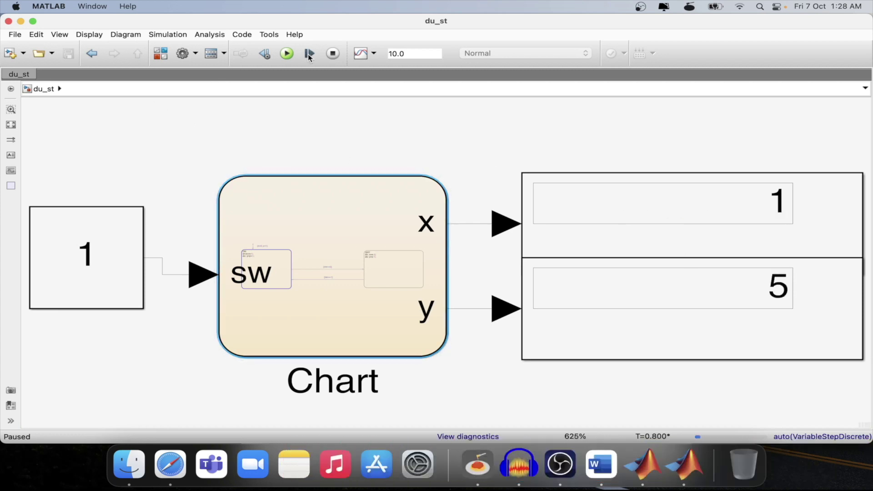
{"action": "left_click", "coordinate": [310, 53]}
{"action": "left_click", "coordinate": [309, 54]}
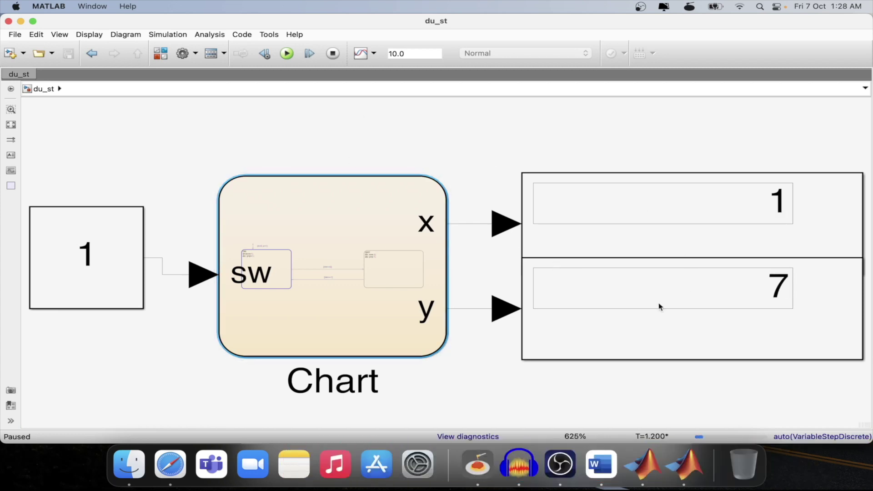
Open the chart to confirm ON is active, then return to the displays.
{"action": "double_click", "coordinate": [297, 287]}
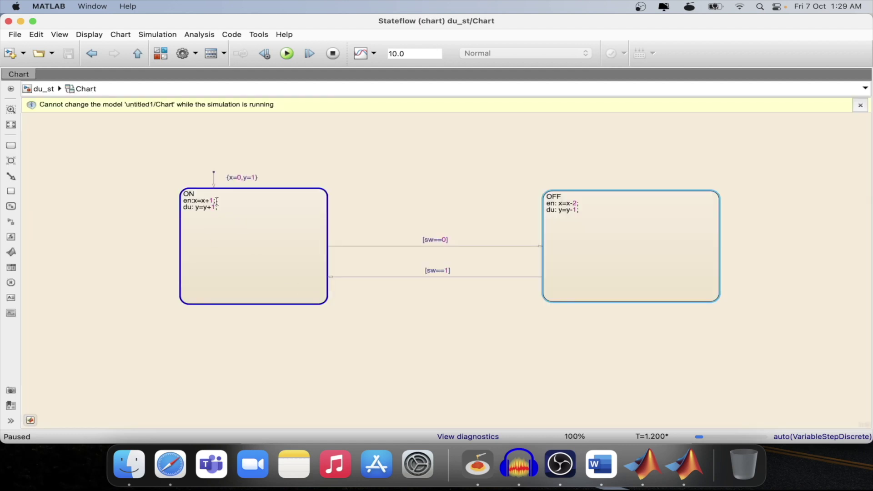
{"action": "mouse_move", "coordinate": [217, 201]}
{"action": "left_click", "coordinate": [138, 54]}
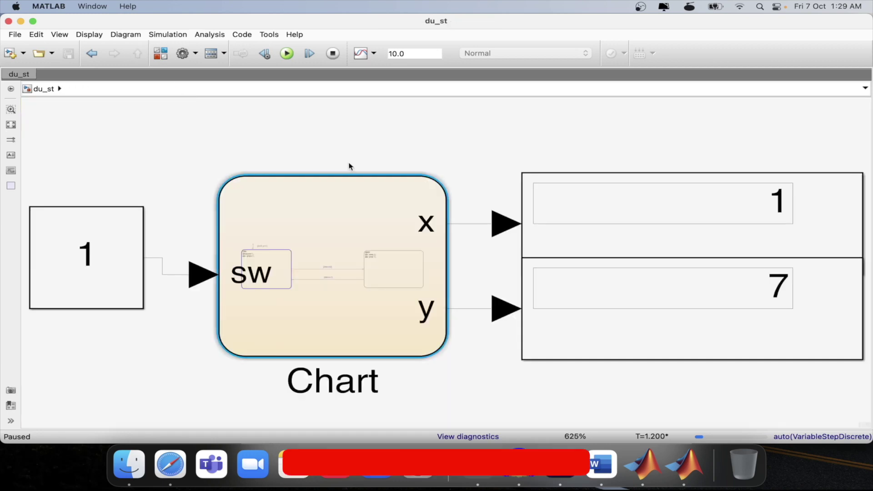
{"action": "double_click", "coordinate": [327, 276]}
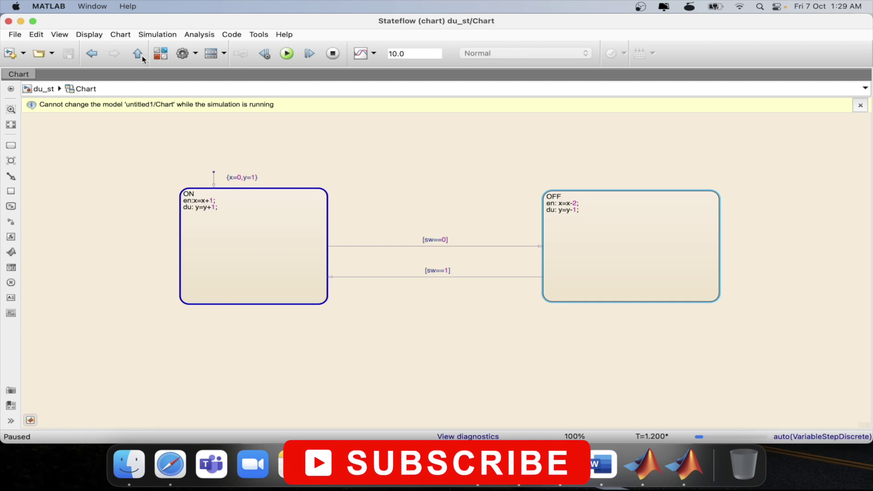
{"action": "left_click", "coordinate": [138, 54]}
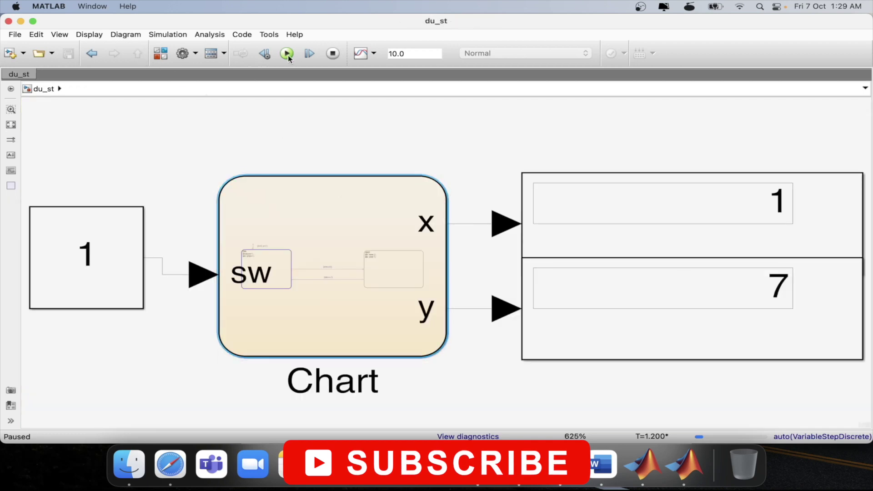
Step five more times to T=3.600, with x at 1 and y reaching 19.
{"action": "left_click", "coordinate": [309, 55]}
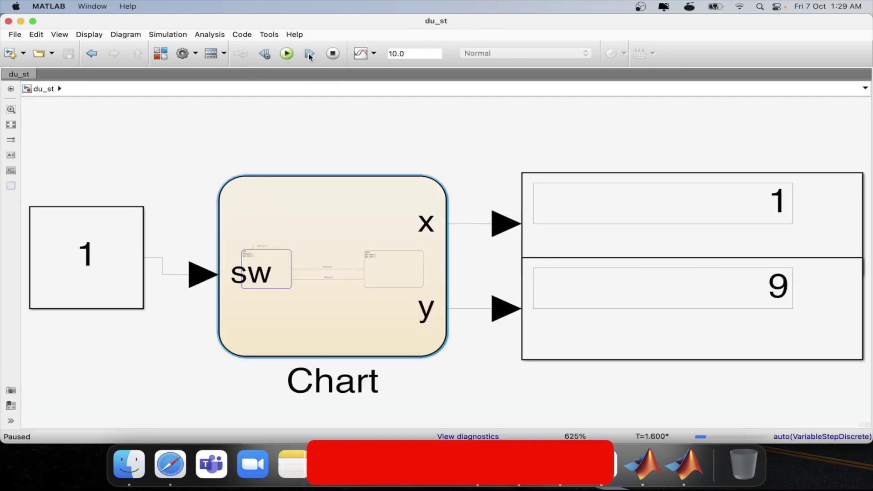
{"action": "left_click", "coordinate": [310, 54]}
{"action": "left_click", "coordinate": [309, 55]}
{"action": "left_click", "coordinate": [310, 54]}
{"action": "left_click", "coordinate": [310, 55]}
{"action": "double_click", "coordinate": [321, 255]}
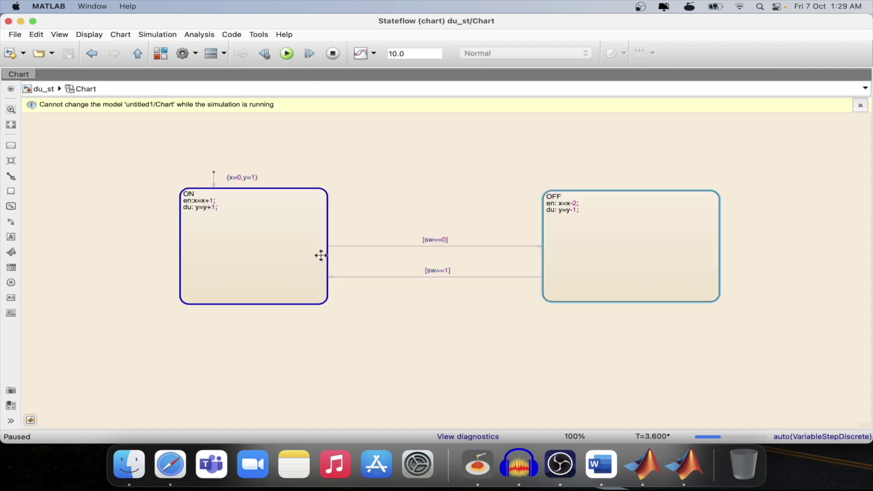
{"action": "left_click", "coordinate": [137, 54]}
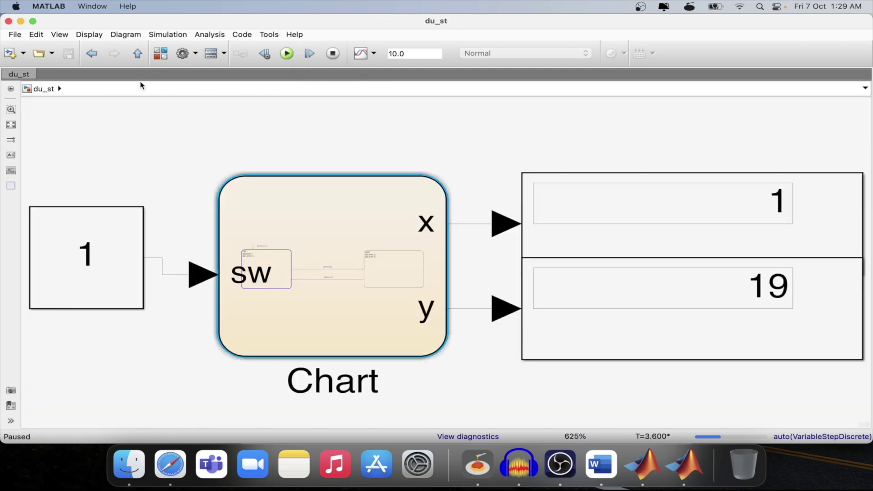
Open the sw Constant's settings, step the simulation, and view the chart's ON/OFF states.
{"action": "double_click", "coordinate": [104, 256]}
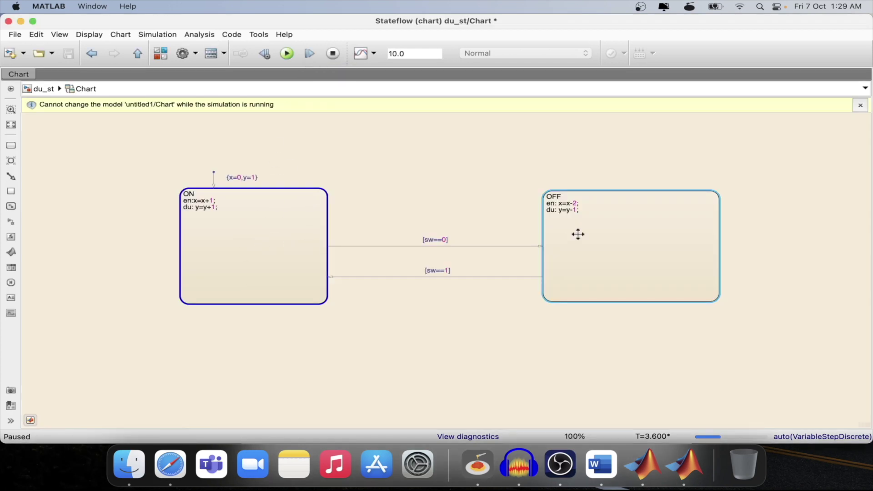
{"action": "mouse_move", "coordinate": [578, 234]}
{"action": "key", "text": "F10"}
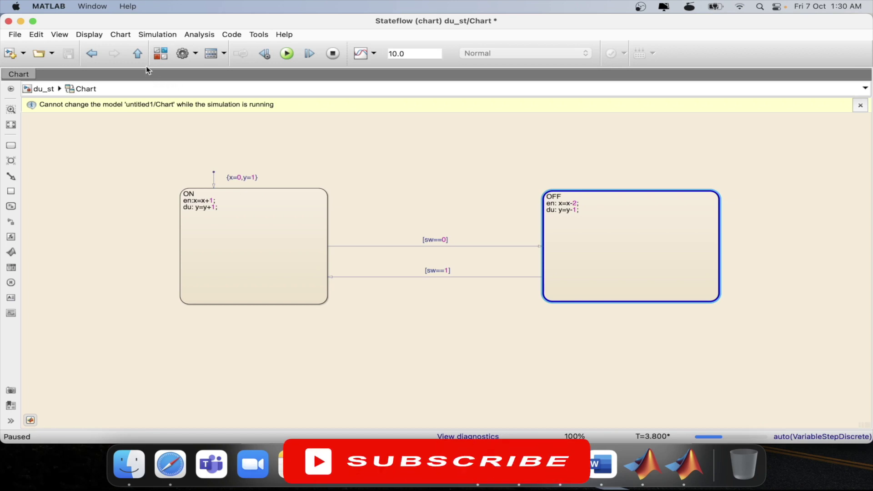
{"action": "left_click", "coordinate": [138, 54]}
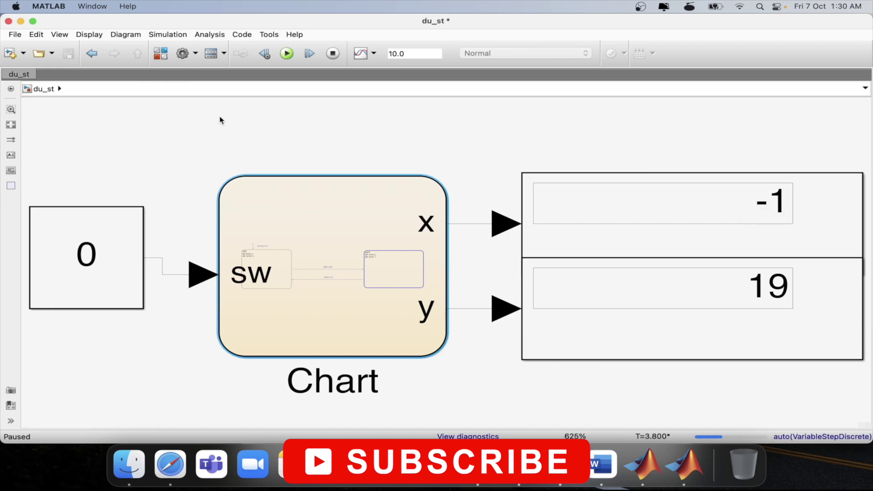
{"action": "double_click", "coordinate": [328, 204]}
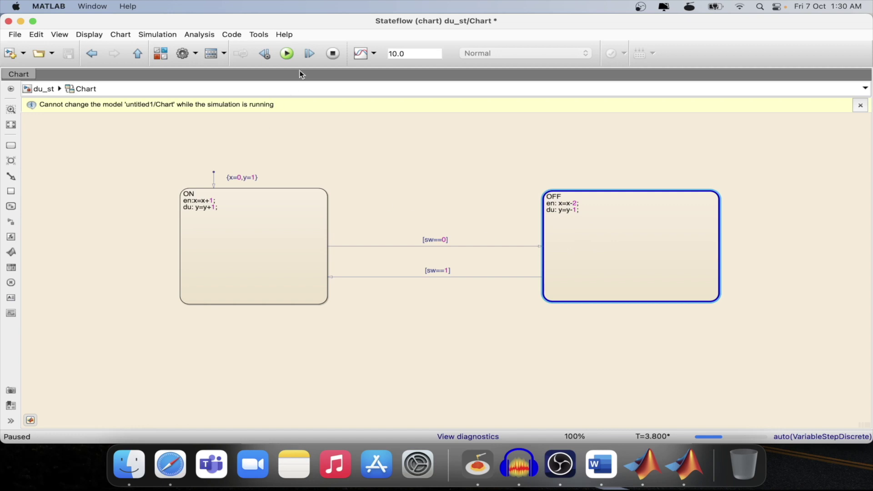
{"action": "left_click", "coordinate": [310, 55]}
{"action": "left_click", "coordinate": [138, 54]}
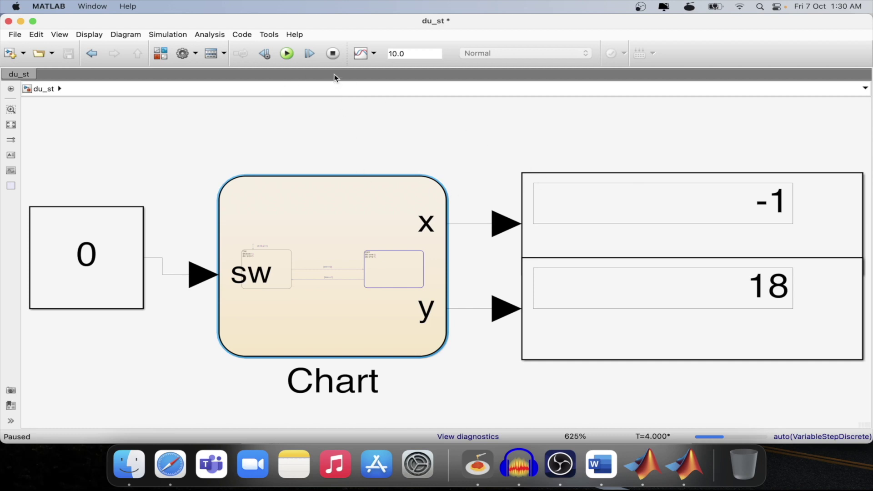
Step repeatedly so y counts down from 17 to 10.
{"action": "left_click", "coordinate": [310, 54]}
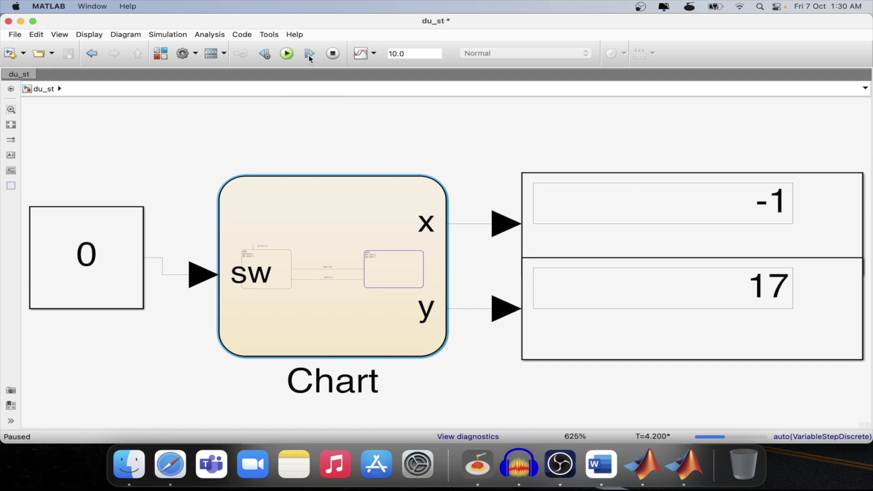
{"action": "left_click", "coordinate": [310, 55]}
{"action": "left_click", "coordinate": [310, 54]}
{"action": "left_click", "coordinate": [310, 55]}
{"action": "left_click", "coordinate": [310, 55]}
{"action": "left_click", "coordinate": [309, 54]}
{"action": "left_click", "coordinate": [309, 55]}
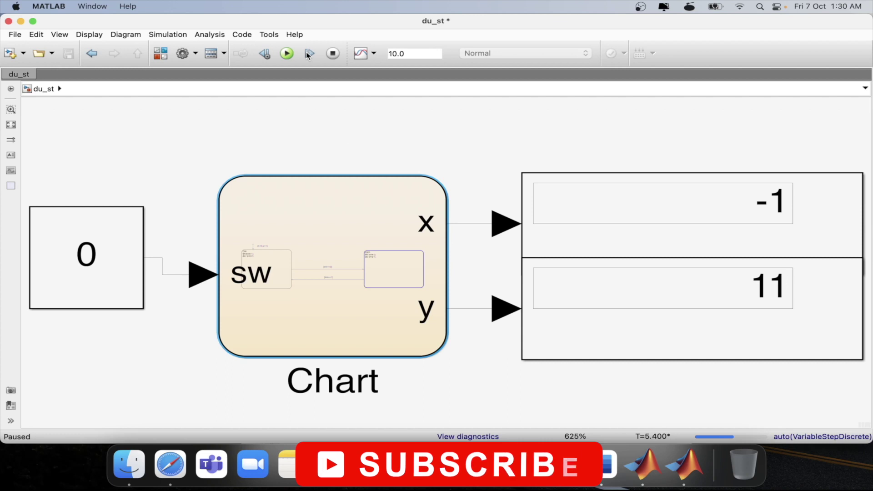
{"action": "left_click", "coordinate": [309, 55]}
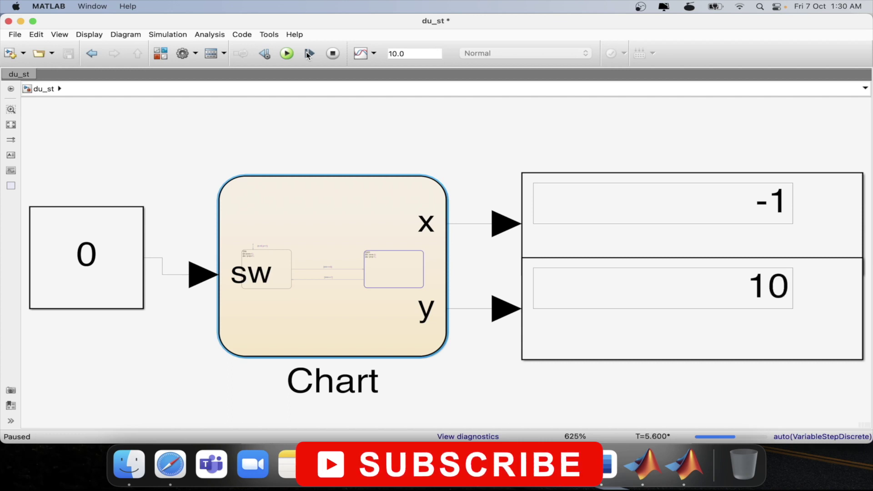
Keep stepping to T=8.800 until y reaches -6, then inspect the OFF state in the chart.
{"action": "left_click", "coordinate": [309, 55]}
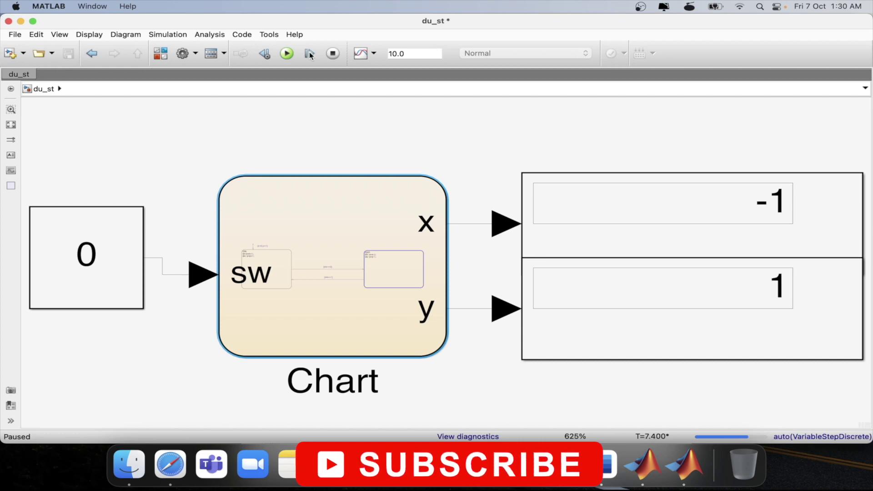
{"action": "left_click", "coordinate": [310, 55]}
{"action": "left_click", "coordinate": [310, 54]}
{"action": "left_click", "coordinate": [310, 55]}
{"action": "left_click", "coordinate": [310, 55]}
{"action": "left_click", "coordinate": [310, 55]}
{"action": "left_click", "coordinate": [310, 55]}
{"action": "left_click", "coordinate": [344, 236]}
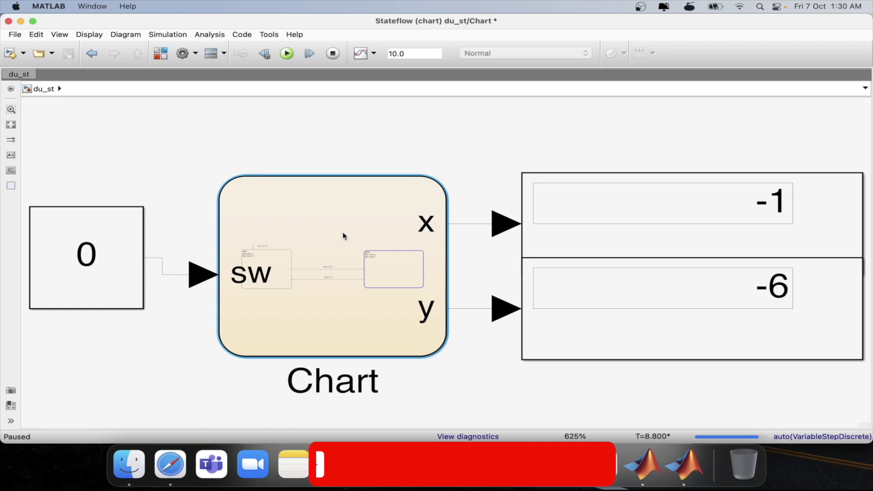
{"action": "double_click", "coordinate": [343, 236]}
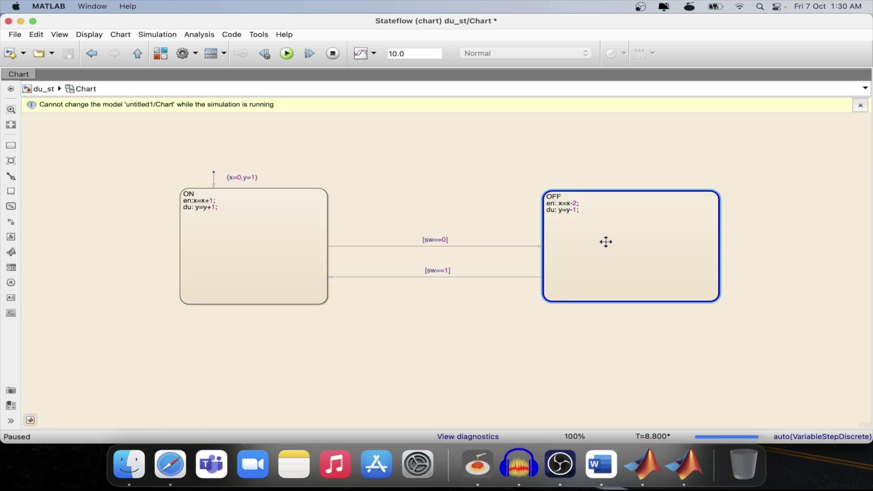
{"action": "mouse_move", "coordinate": [606, 242]}
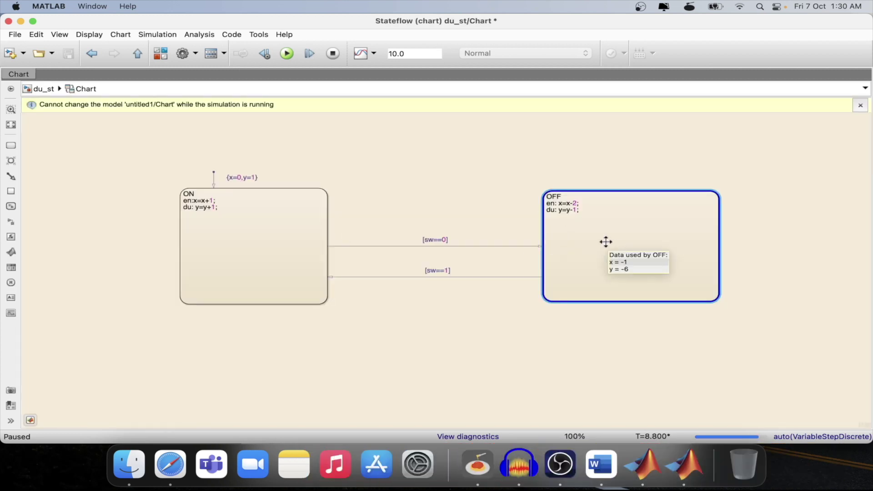
Change the sw Constant block value from 0 to 1.
{"action": "left_click", "coordinate": [138, 54]}
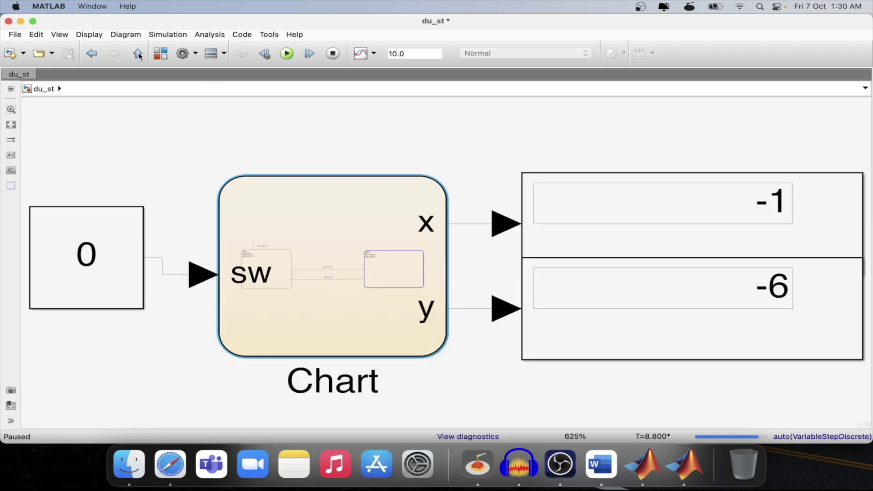
{"action": "double_click", "coordinate": [100, 255]}
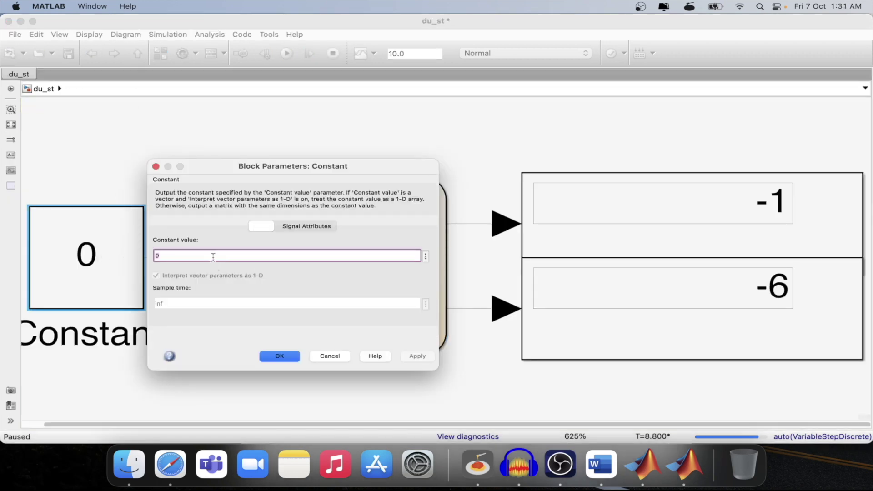
{"action": "double_click", "coordinate": [212, 256]}
{"action": "type", "text": "1"}
{"action": "key", "text": "Return"}
Step once so the chart switches to ON, confirming the active state in the chart.
{"action": "double_click", "coordinate": [370, 224]}
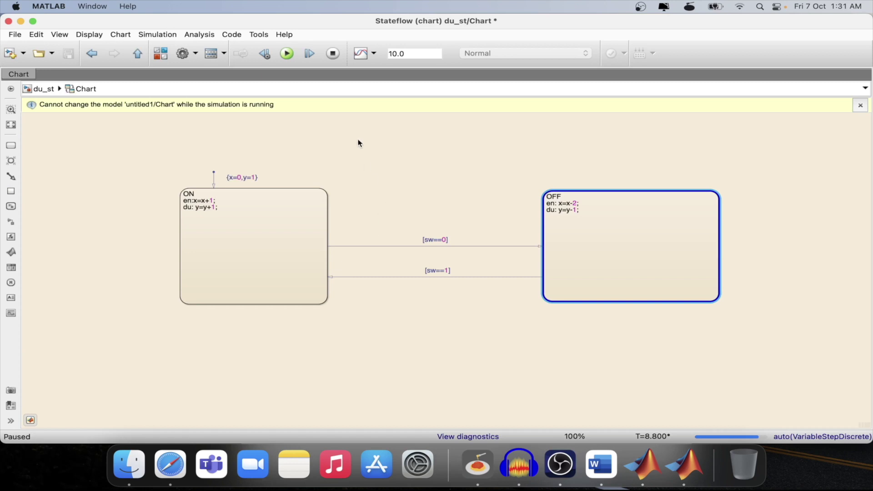
{"action": "left_click", "coordinate": [311, 58]}
{"action": "mouse_move", "coordinate": [264, 238]}
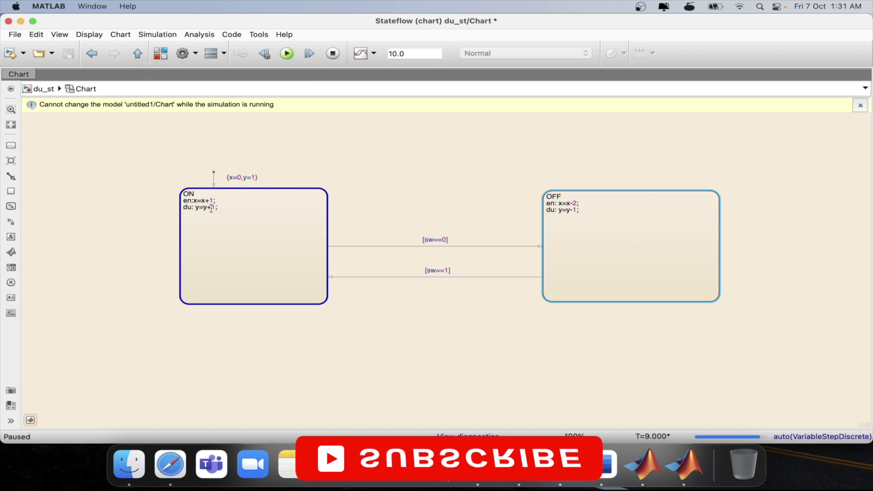
{"action": "mouse_move", "coordinate": [211, 208]}
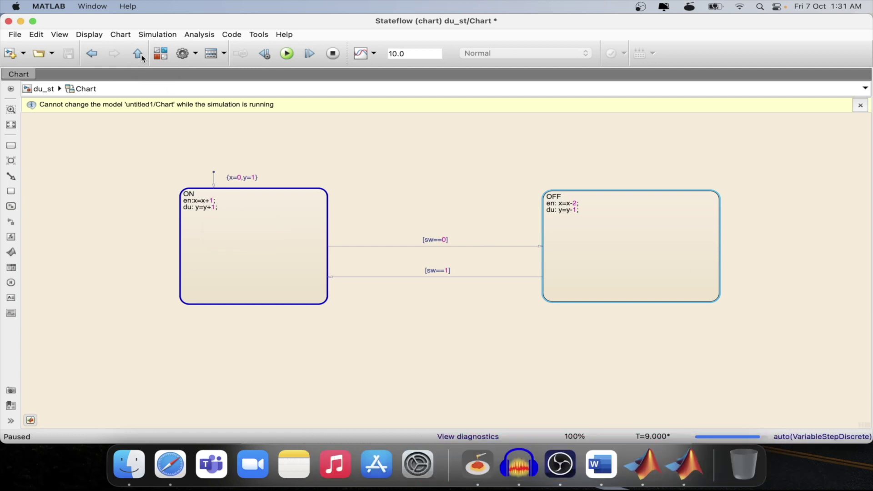
{"action": "key", "text": "Escape"}
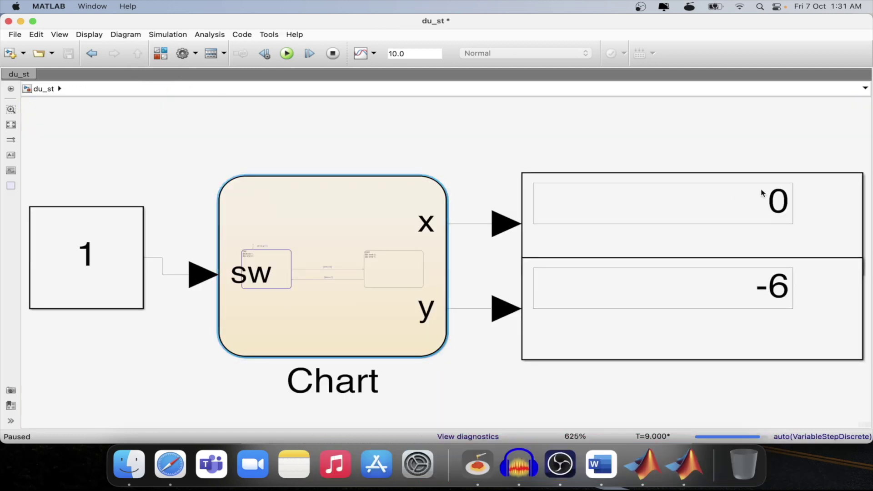
{"action": "double_click", "coordinate": [274, 237]}
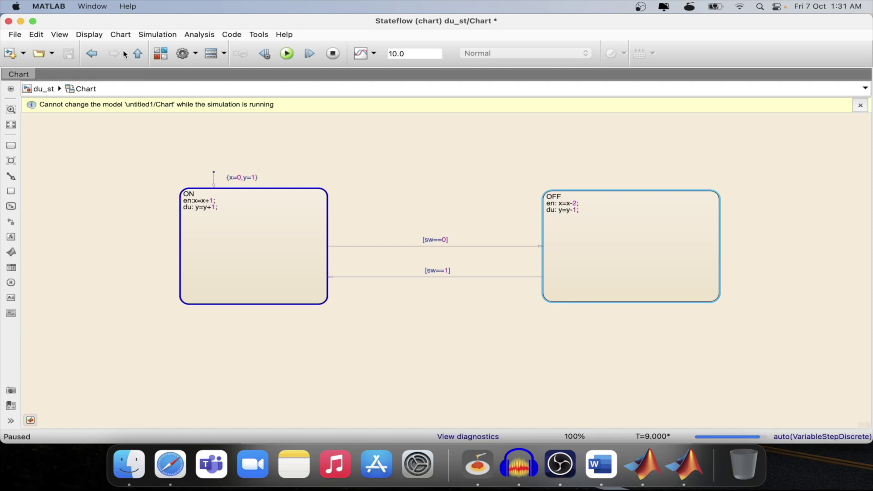
{"action": "left_click", "coordinate": [138, 56]}
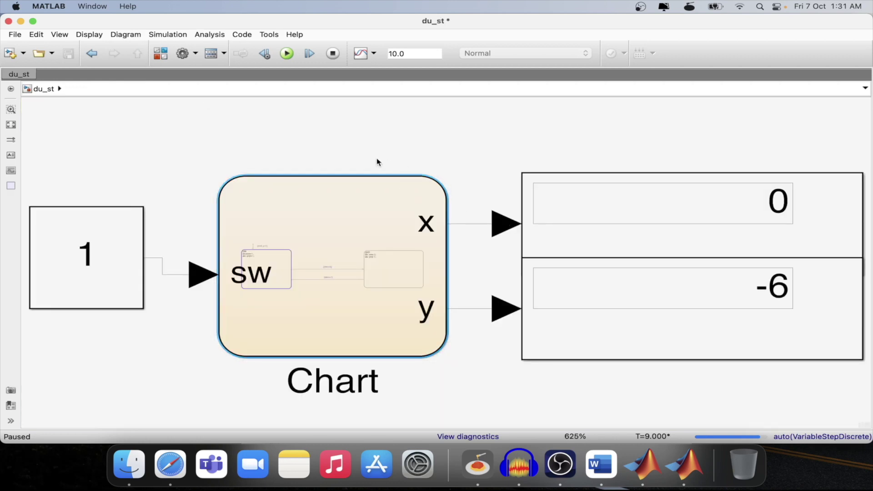
{"action": "double_click", "coordinate": [296, 229]}
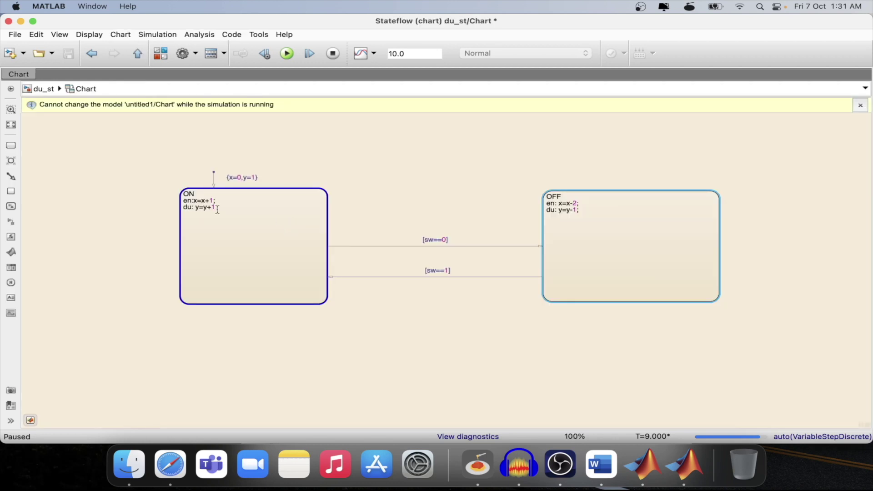
{"action": "mouse_move", "coordinate": [217, 210]}
{"action": "left_click", "coordinate": [139, 54]}
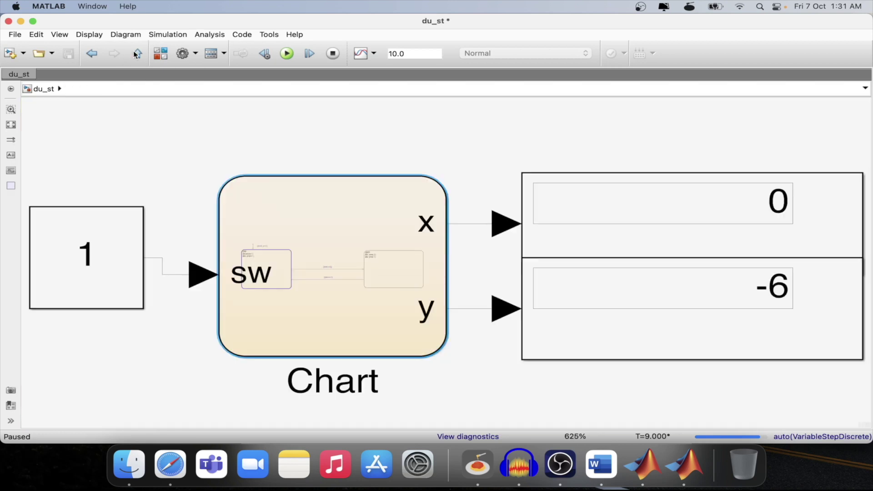
Step to the final time T=10.000 as y climbs back up.
{"action": "left_click", "coordinate": [309, 53]}
{"action": "left_click", "coordinate": [309, 54]}
{"action": "left_click", "coordinate": [309, 54]}
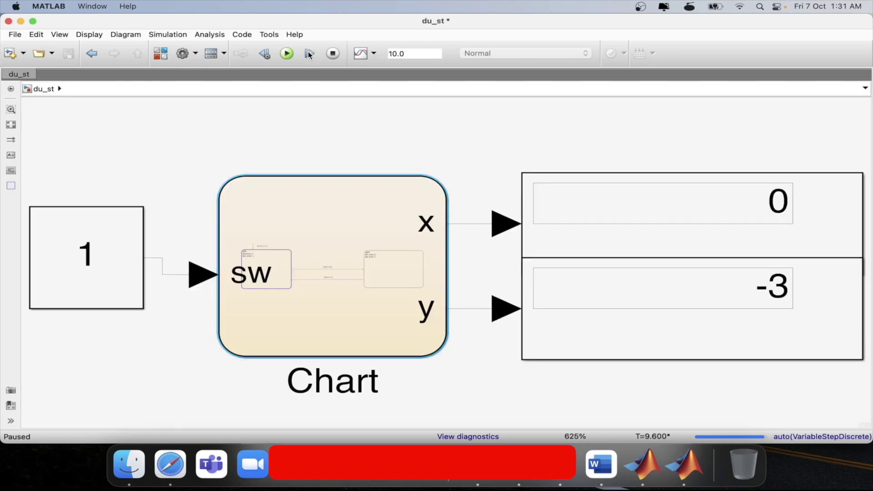
{"action": "left_click", "coordinate": [309, 54]}
{"action": "left_click", "coordinate": [309, 53]}
{"action": "double_click", "coordinate": [279, 228]}
{"action": "mouse_move", "coordinate": [279, 228]}
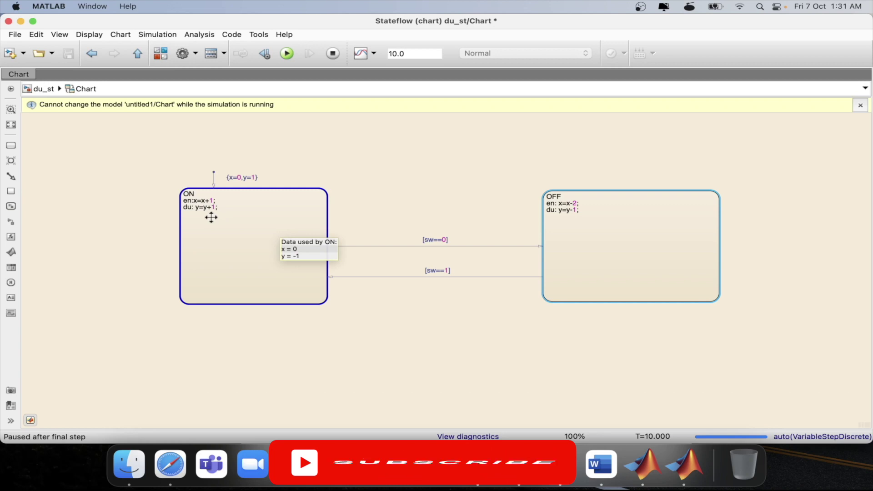
{"action": "mouse_move", "coordinate": [177, 210]}
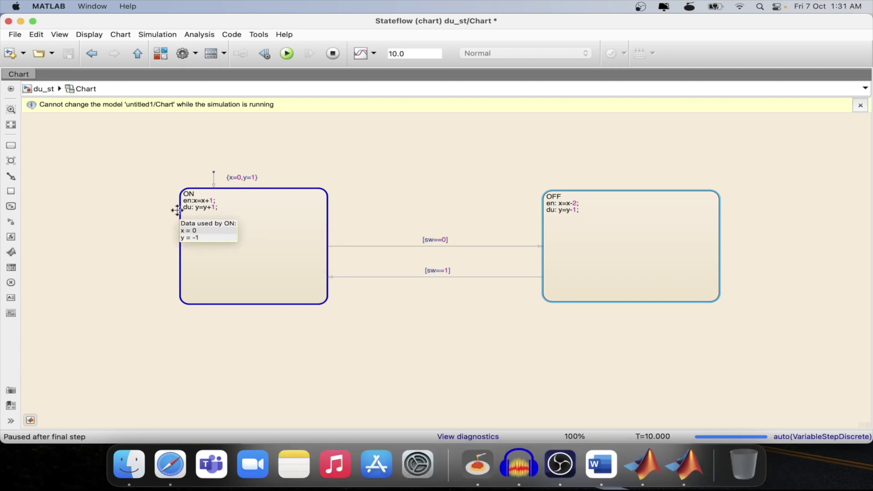